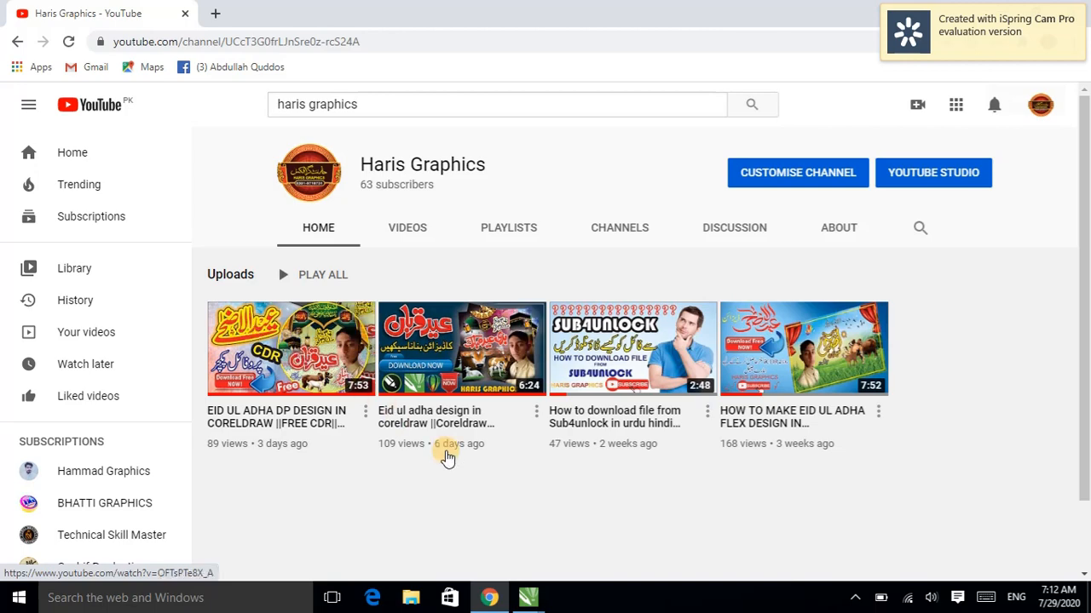
- Switch to the CorelDRAW document eid 3rd.cdr and place the pair of red curtains over the banner's upper corners
mouse_move(528, 597)
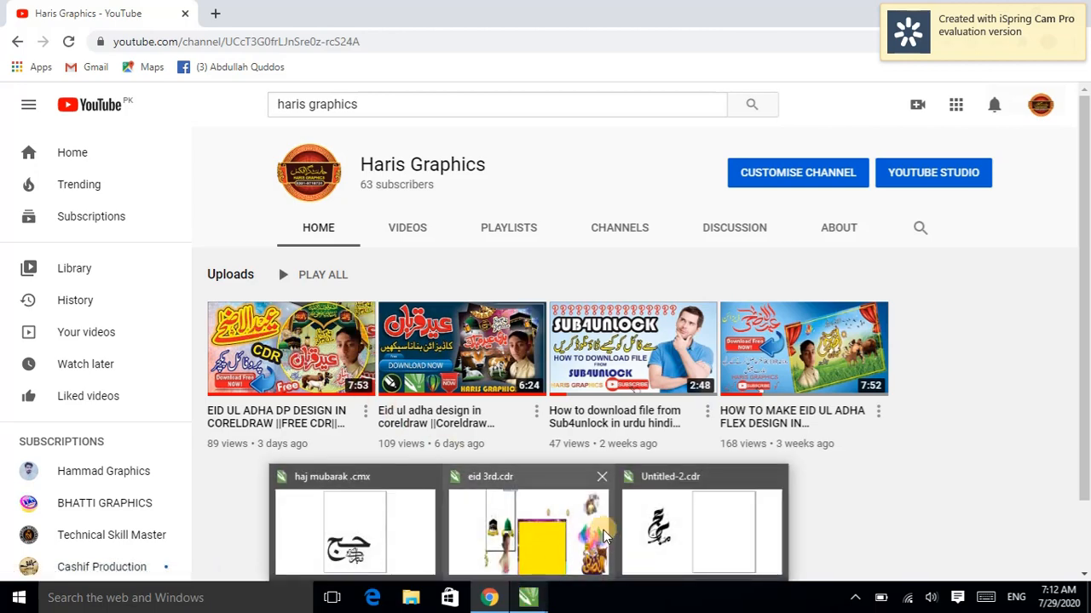
click(576, 503)
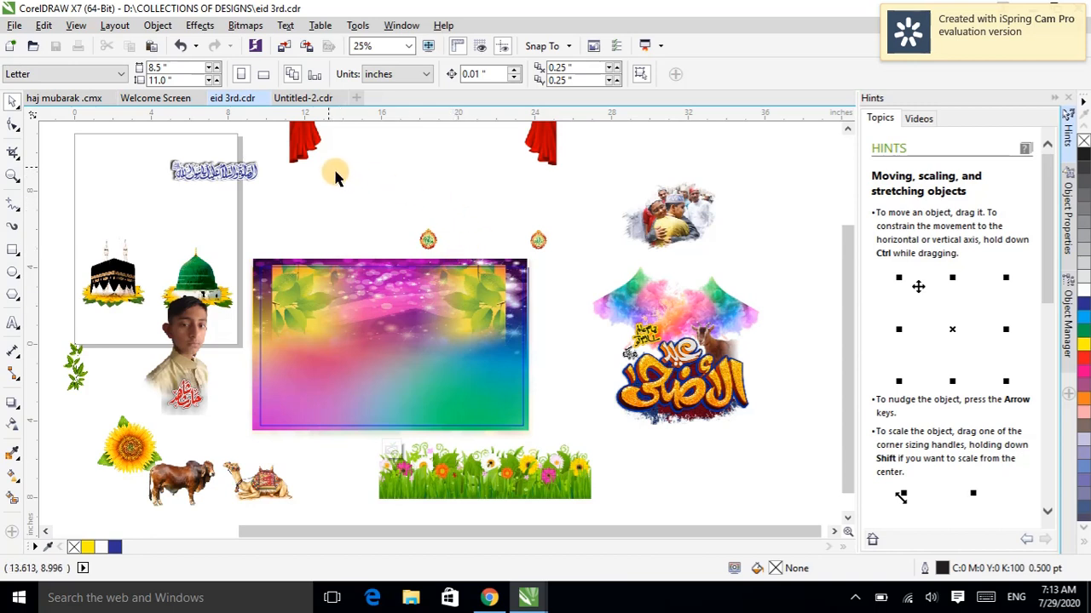
click(299, 142)
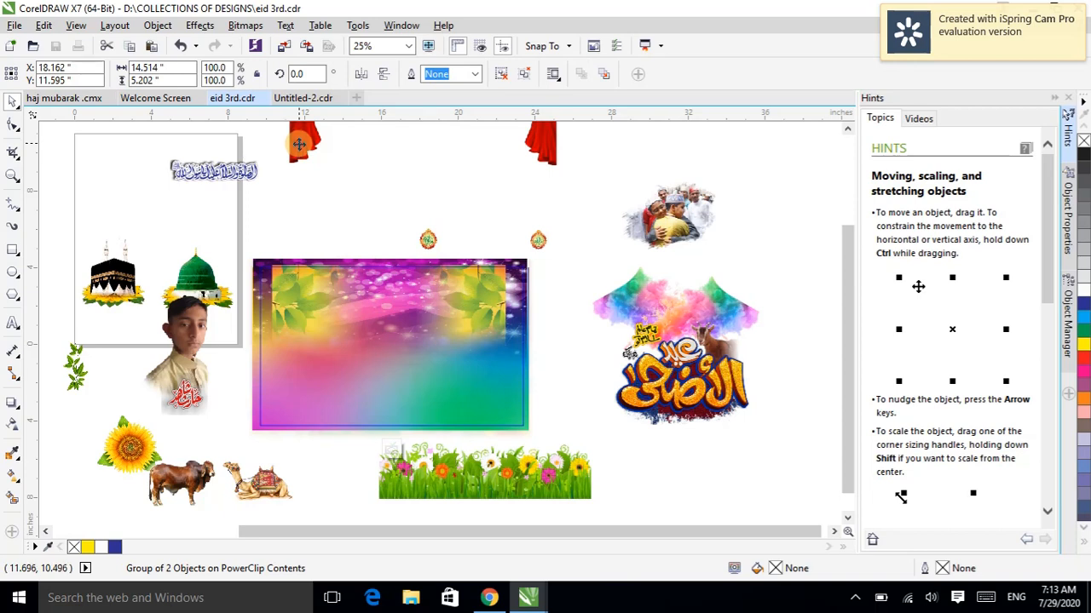
drag(299, 142, 266, 328)
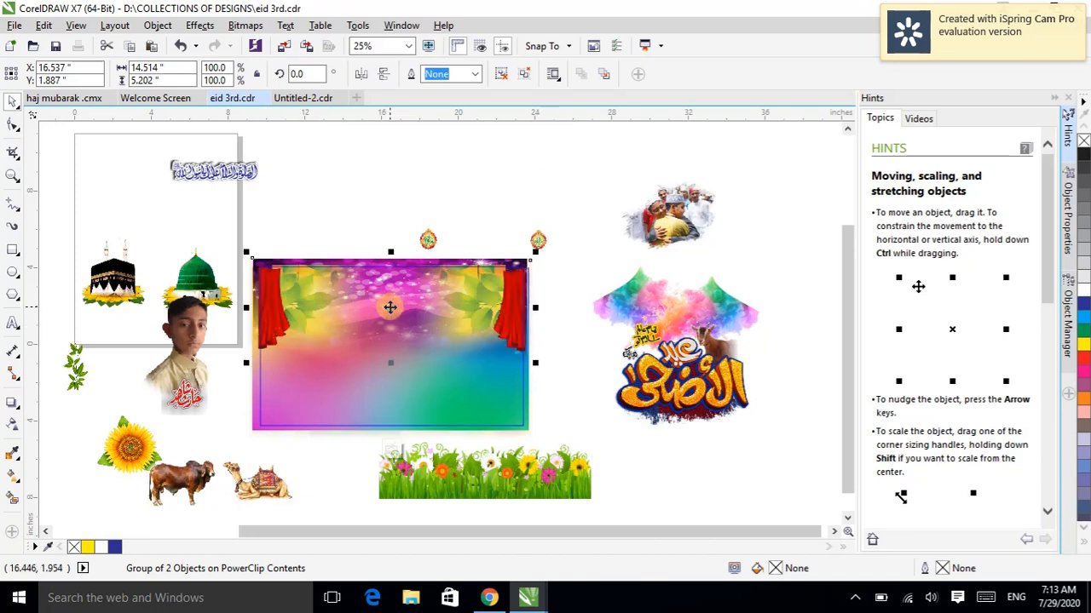
drag(392, 308, 389, 303)
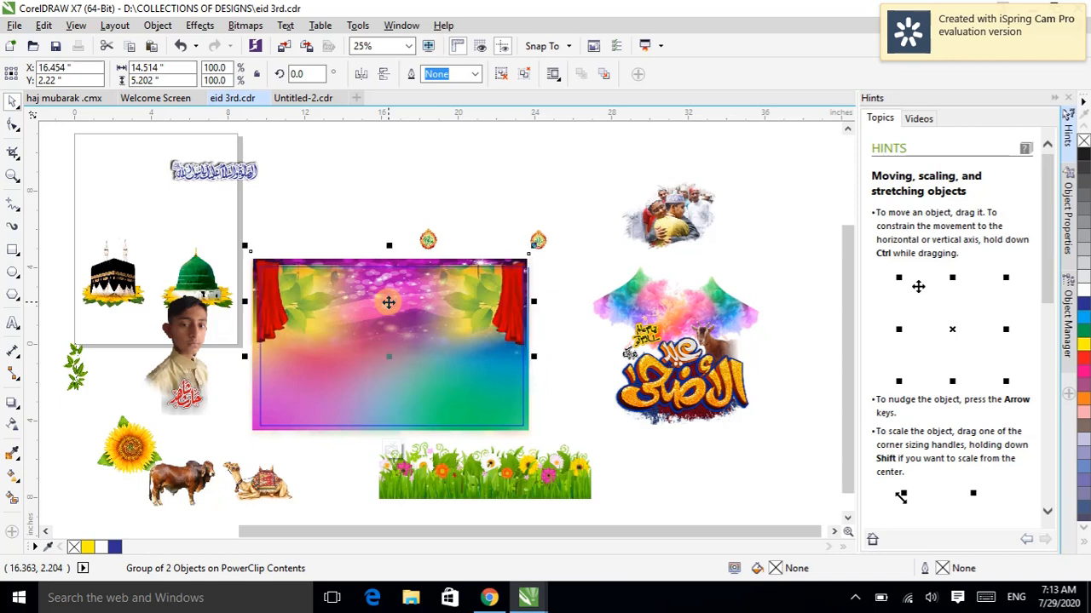
drag(390, 300, 392, 304)
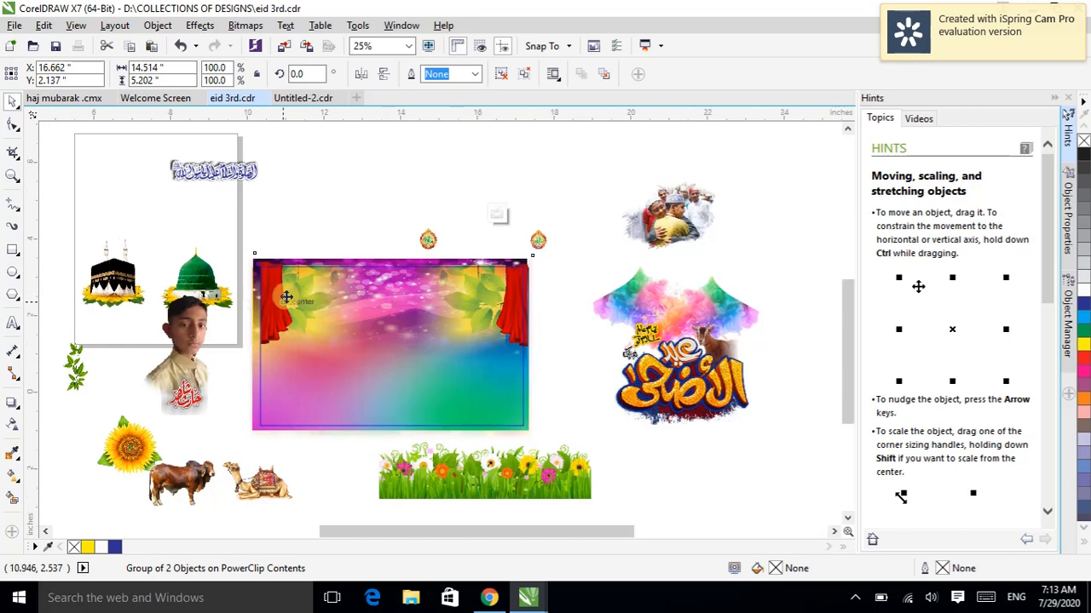
- Fine-tune the red curtains' position so they line up with the upper corners of the banner's blue frame
scroll(285, 296, up, 2)
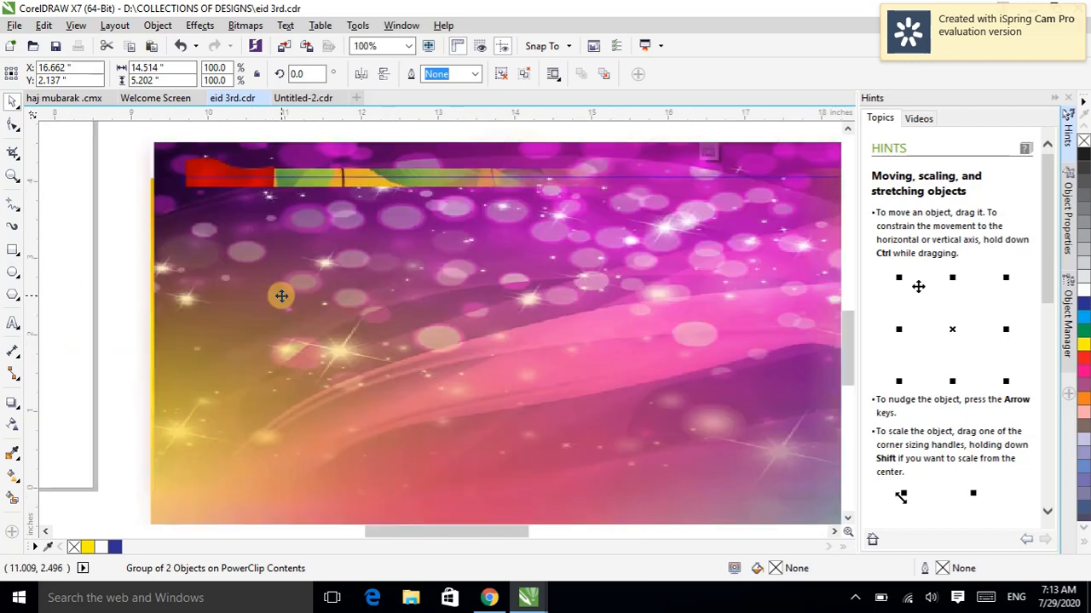
drag(281, 296, 233, 329)
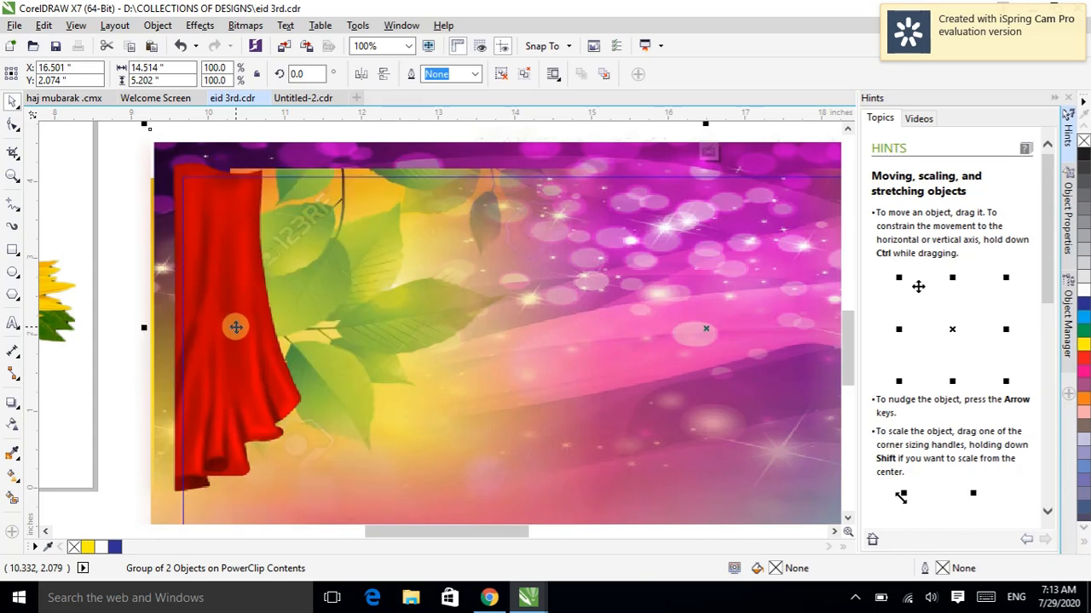
scroll(236, 327, down, 1)
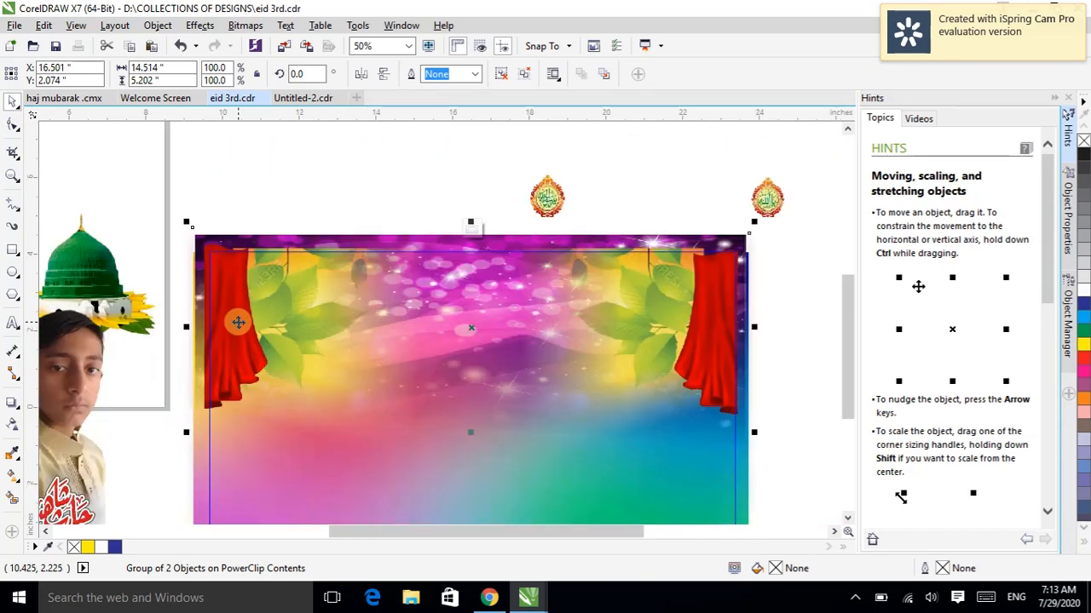
scroll(237, 323, down, 1)
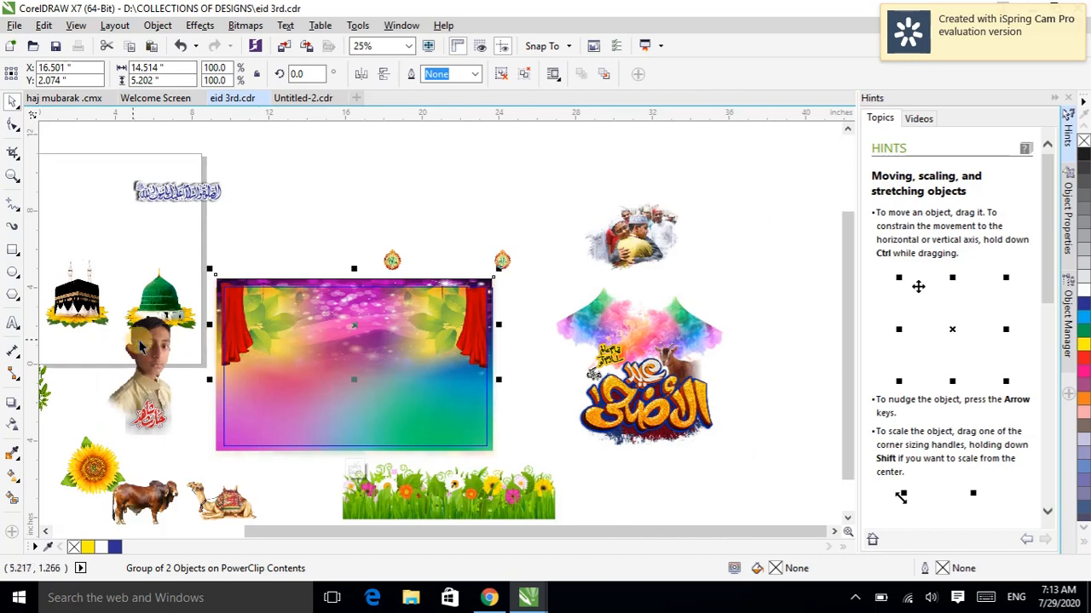
click(219, 261)
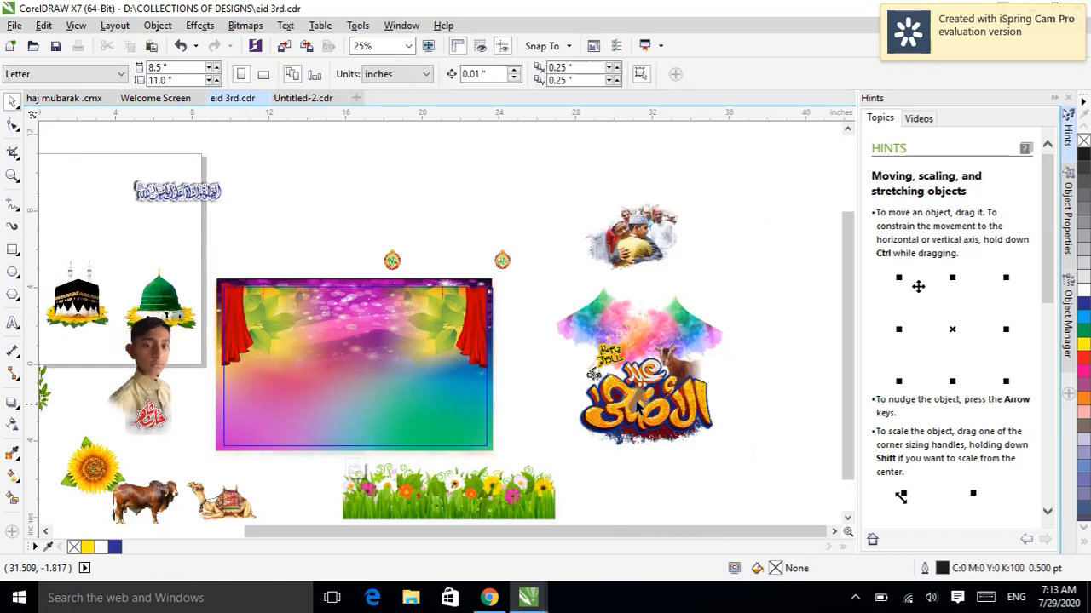
- Move the Eid ul Adha title group with its colour splash onto the centre of the banner
click(622, 312)
drag(619, 310, 330, 294)
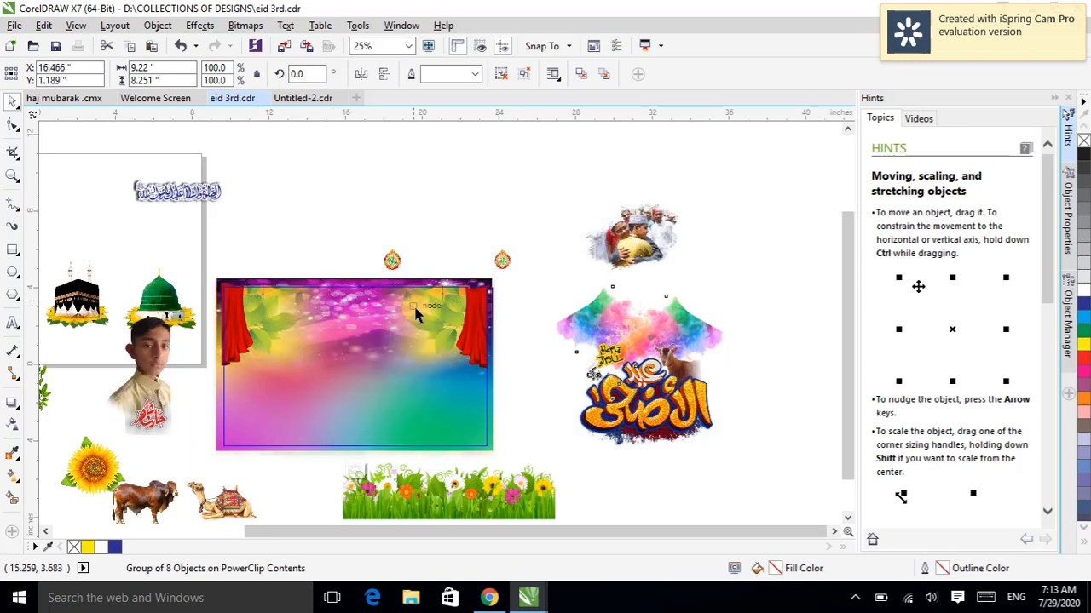
drag(416, 315, 416, 316)
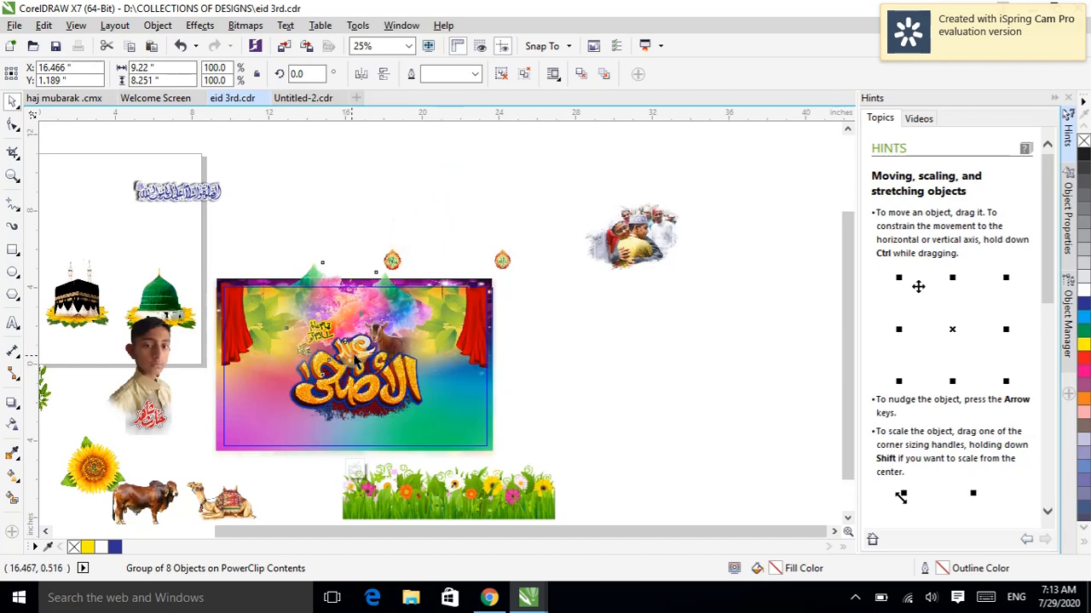
mouse_move(354, 356)
mouse_down()
mouse_move(355, 341)
mouse_move(357, 355)
mouse_up()
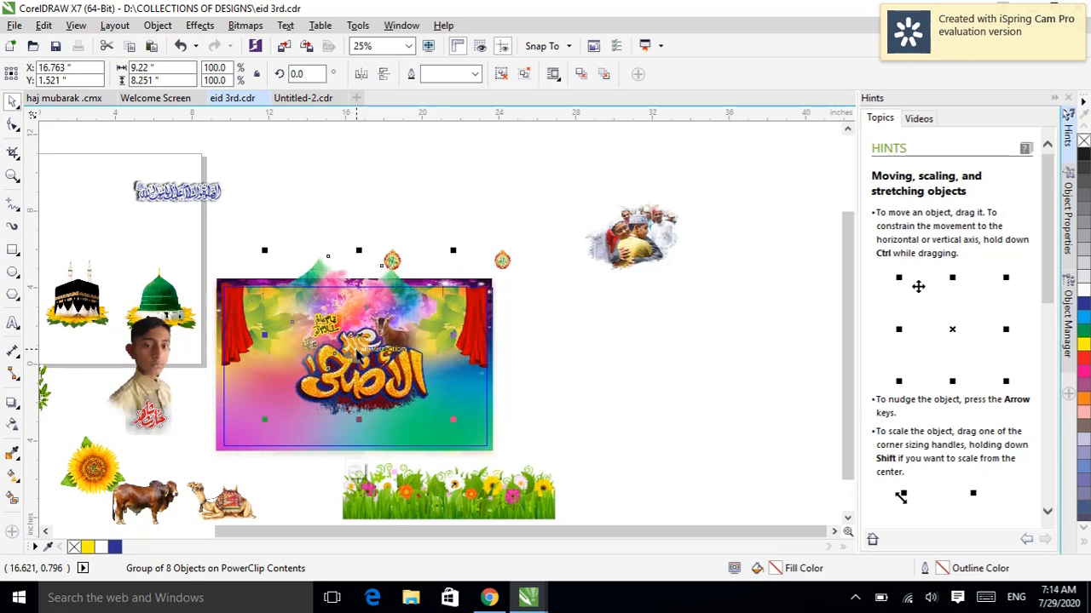
click(384, 248)
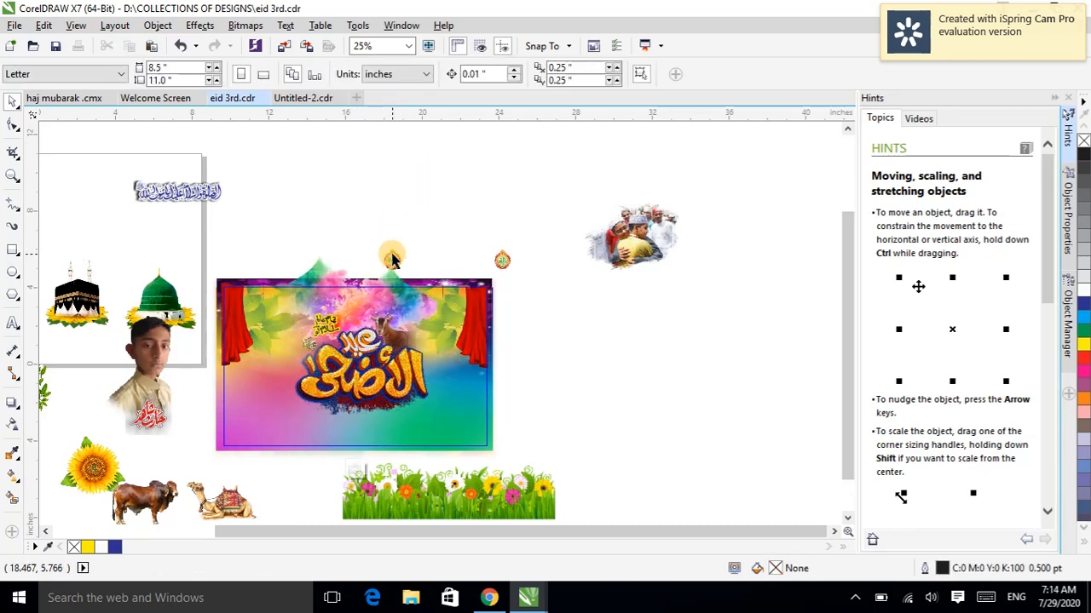
- Place the two round emblems along the banner's upper part and bring them to the front of the layer
click(390, 258)
drag(390, 257, 304, 304)
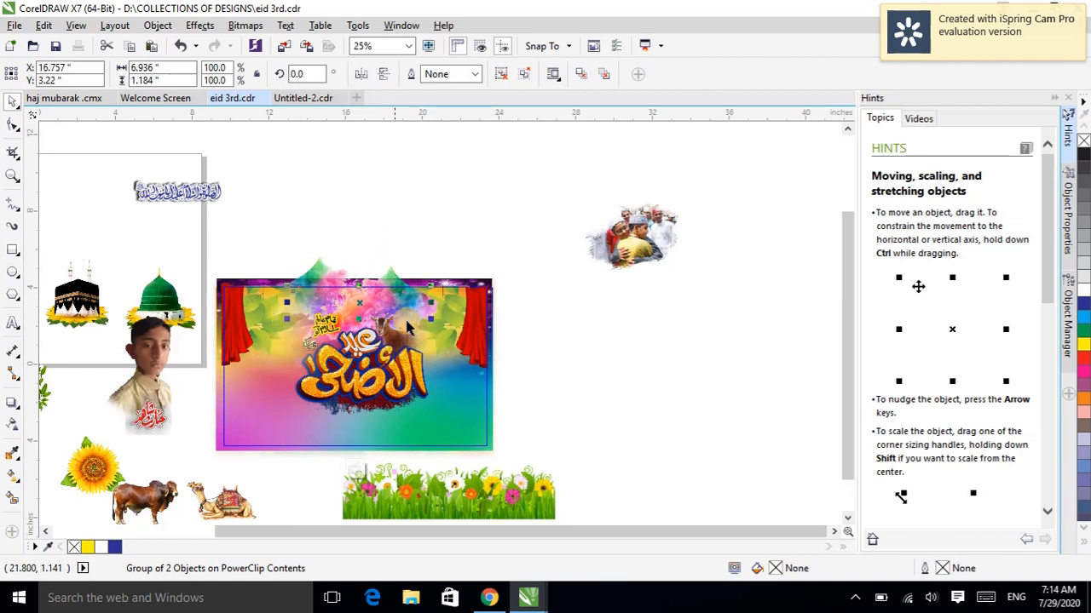
click(156, 25)
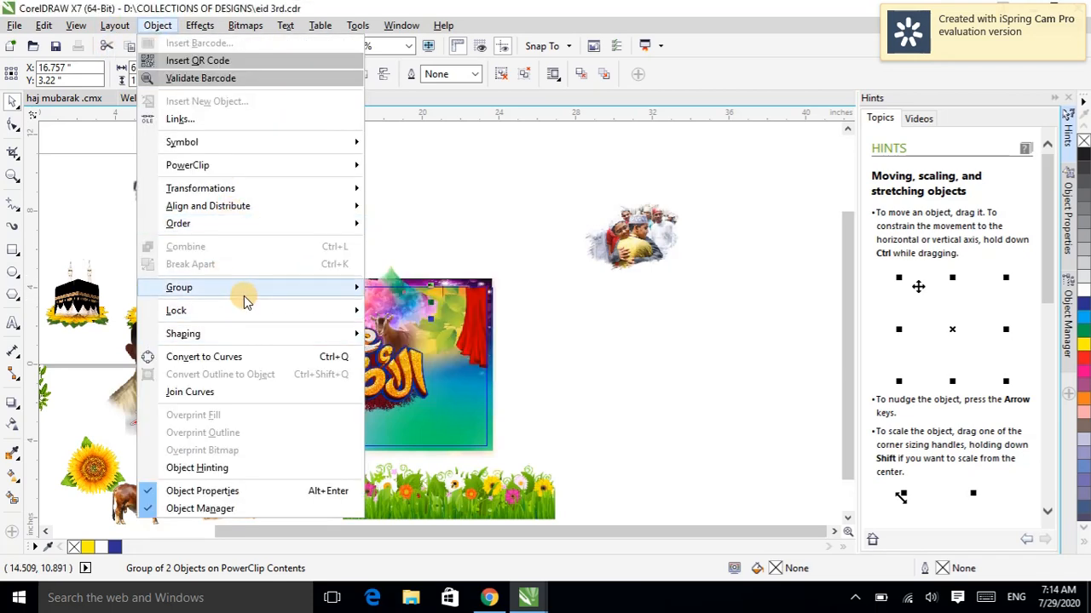
mouse_move(252, 221)
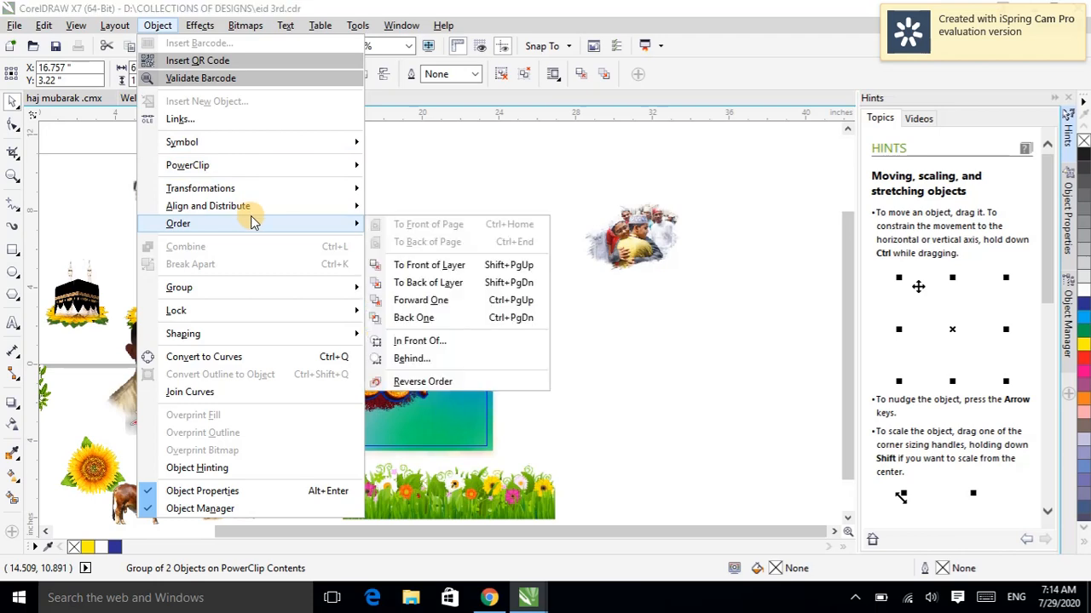
click(441, 265)
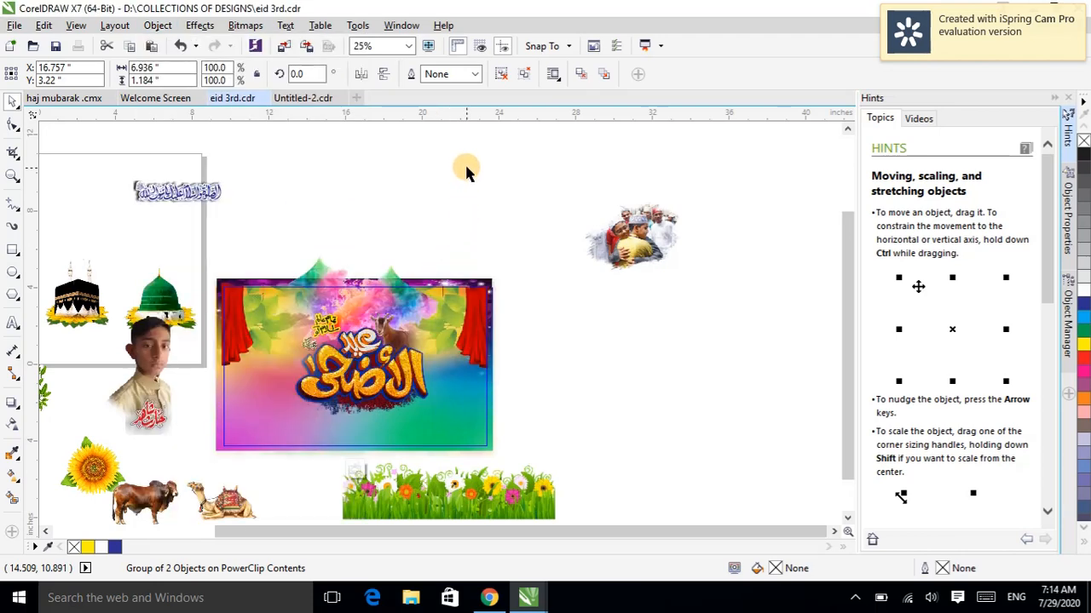
click(464, 164)
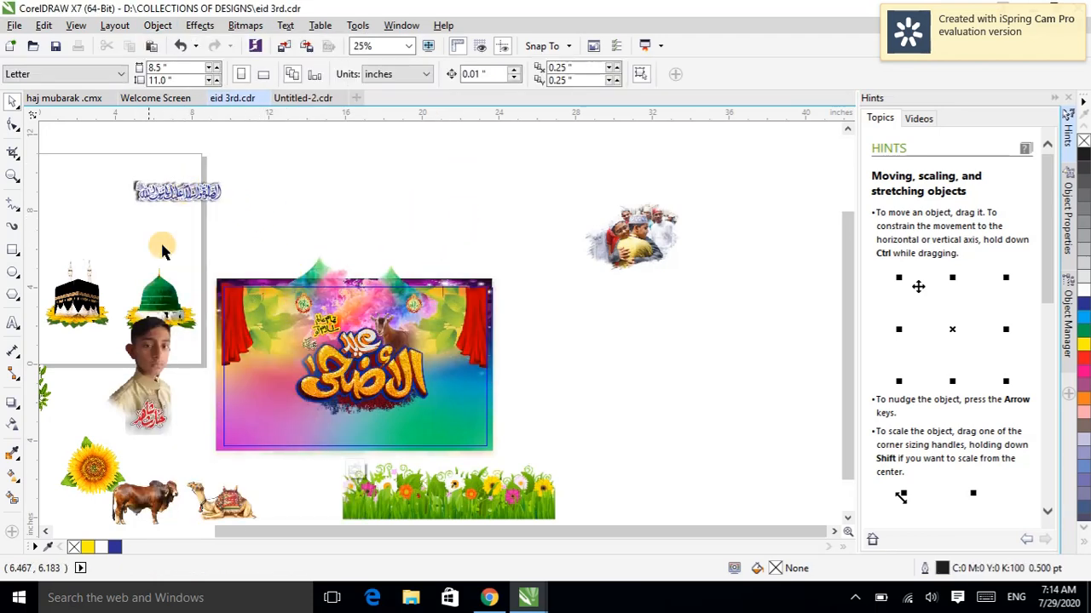
- Place the blue Arabic calligraphy line between the two round emblems, at the front of the layer
drag(180, 191, 350, 305)
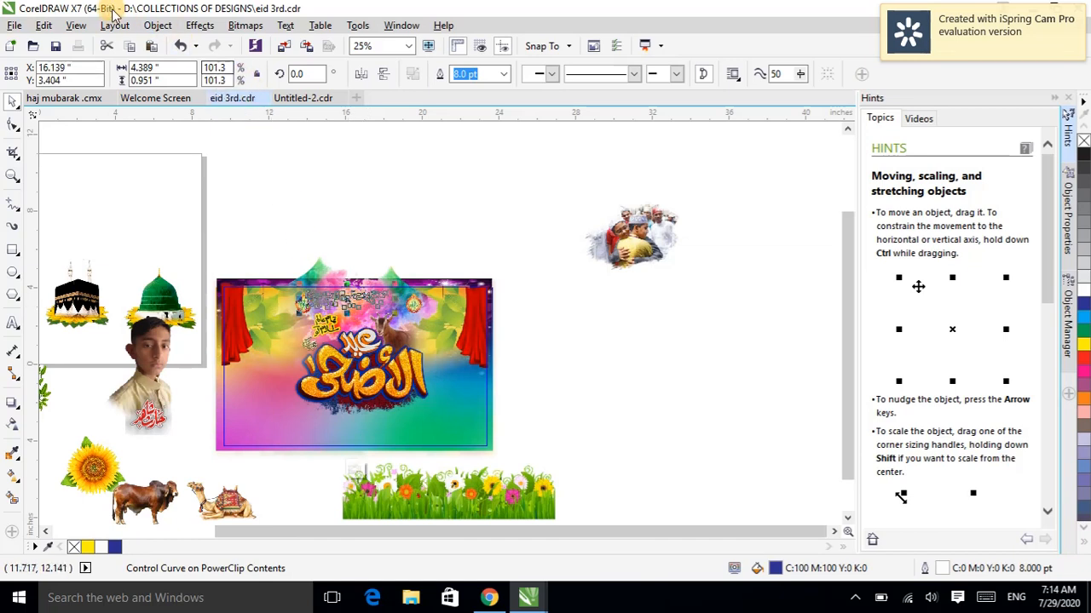
click(156, 27)
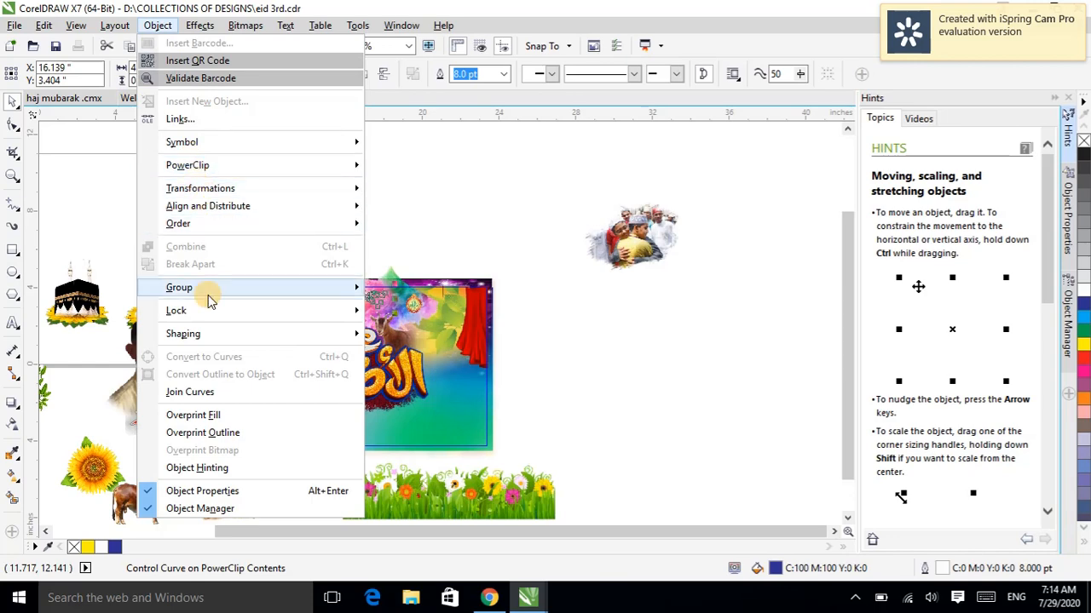
mouse_move(212, 230)
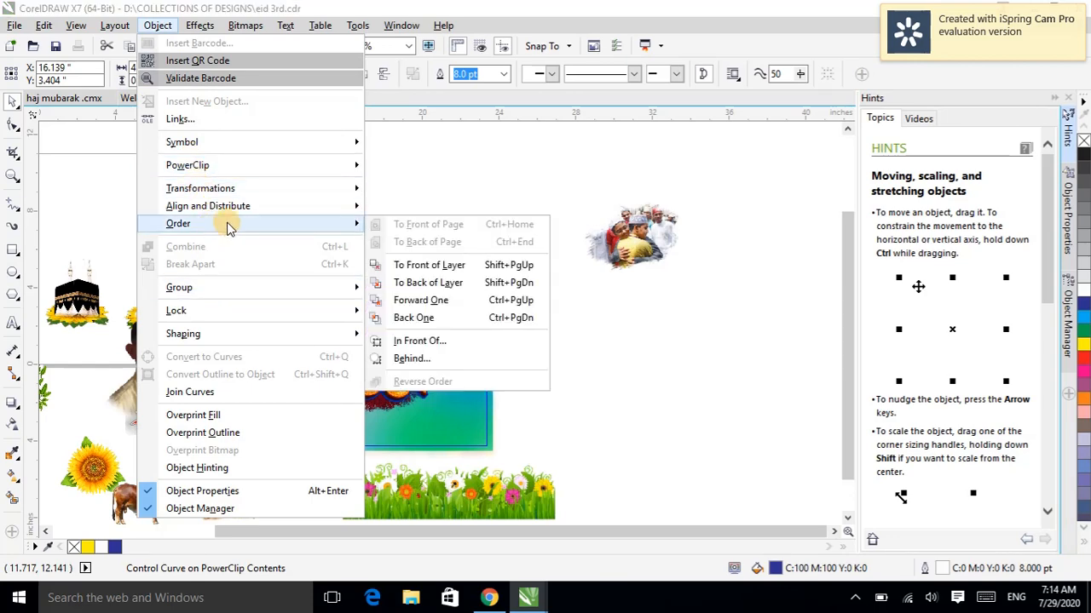
click(380, 263)
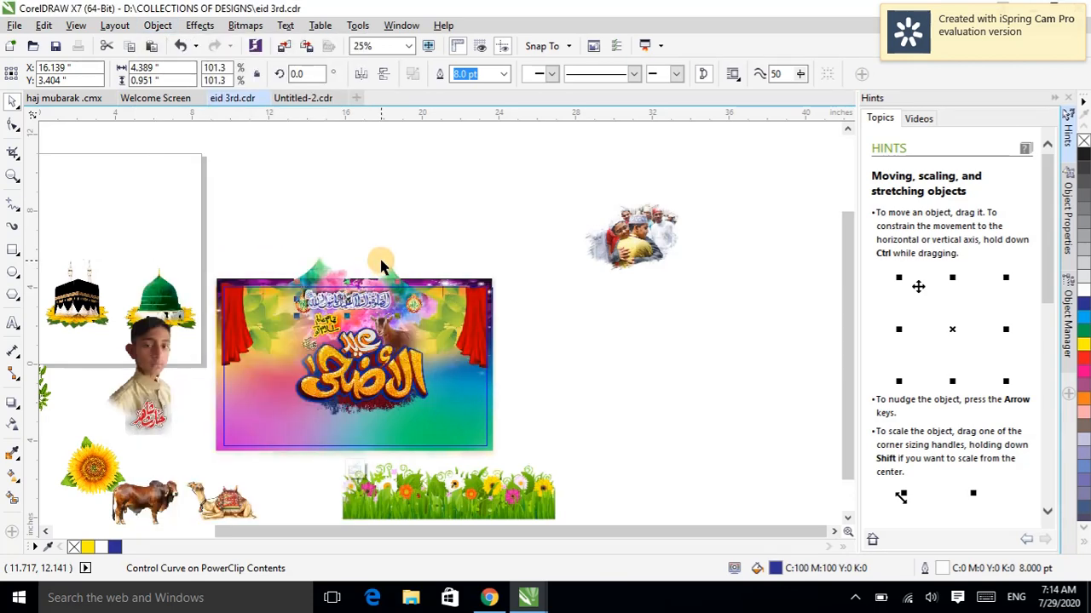
drag(335, 294, 346, 302)
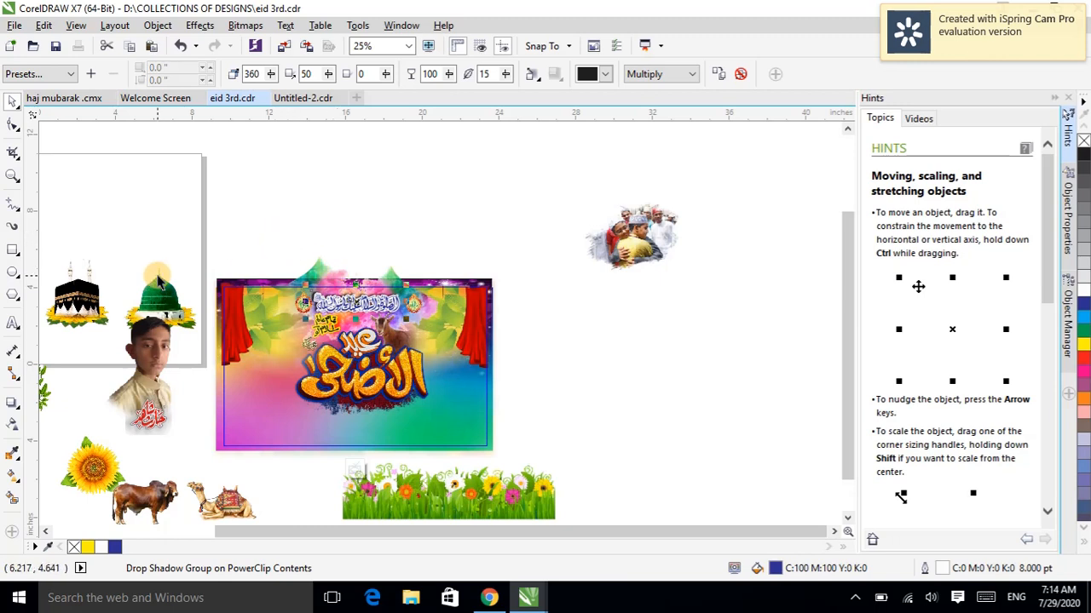
- Move the boy's photo clear of the green dome image, and place the dome beside the banner's left curtain at the front of the layer
click(153, 360)
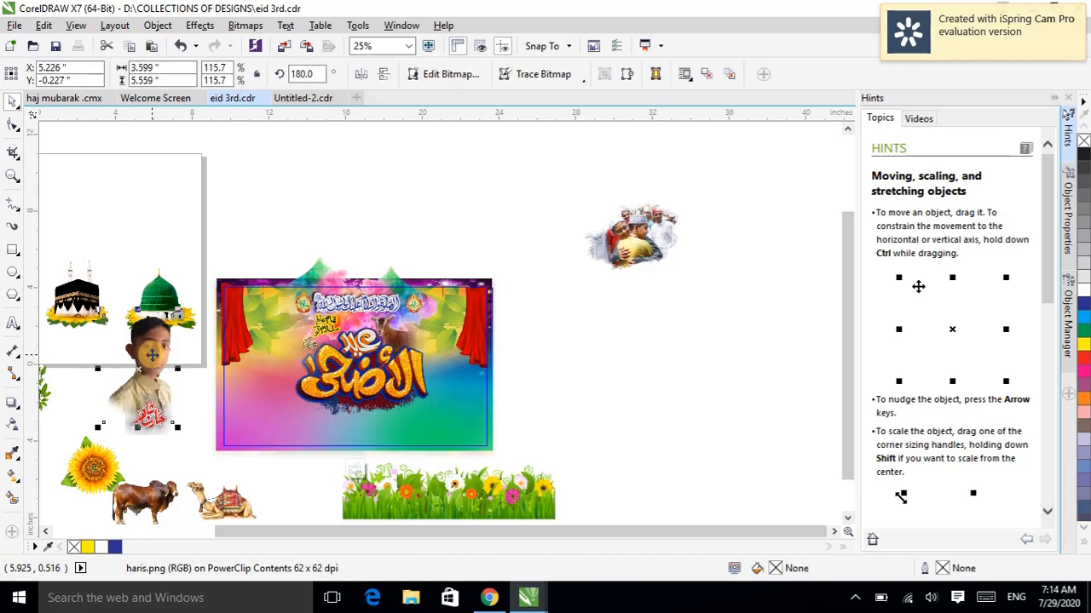
drag(151, 356, 178, 391)
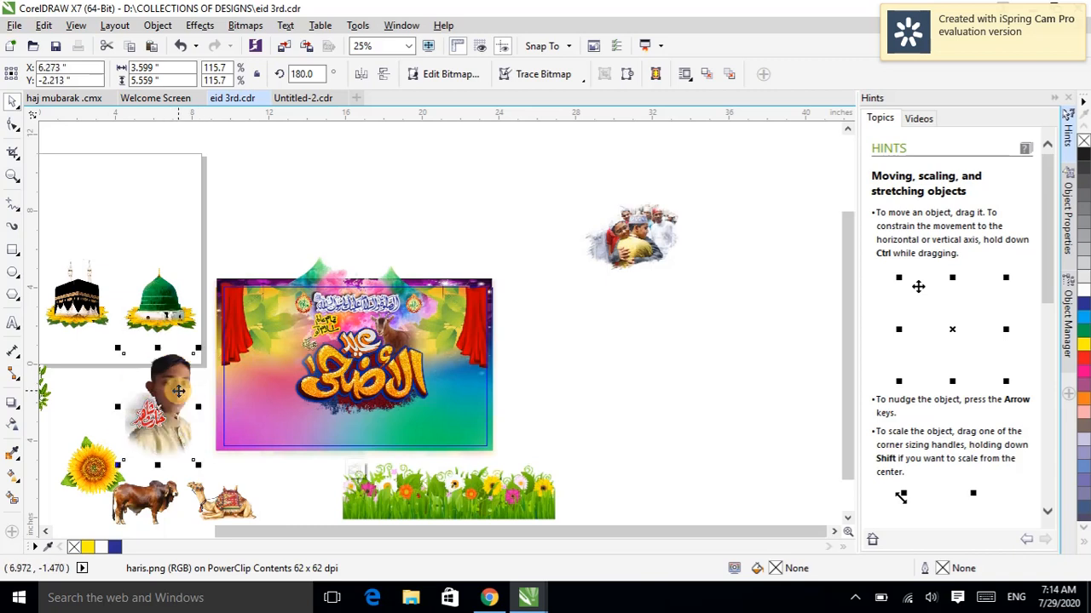
click(159, 299)
drag(159, 299, 445, 321)
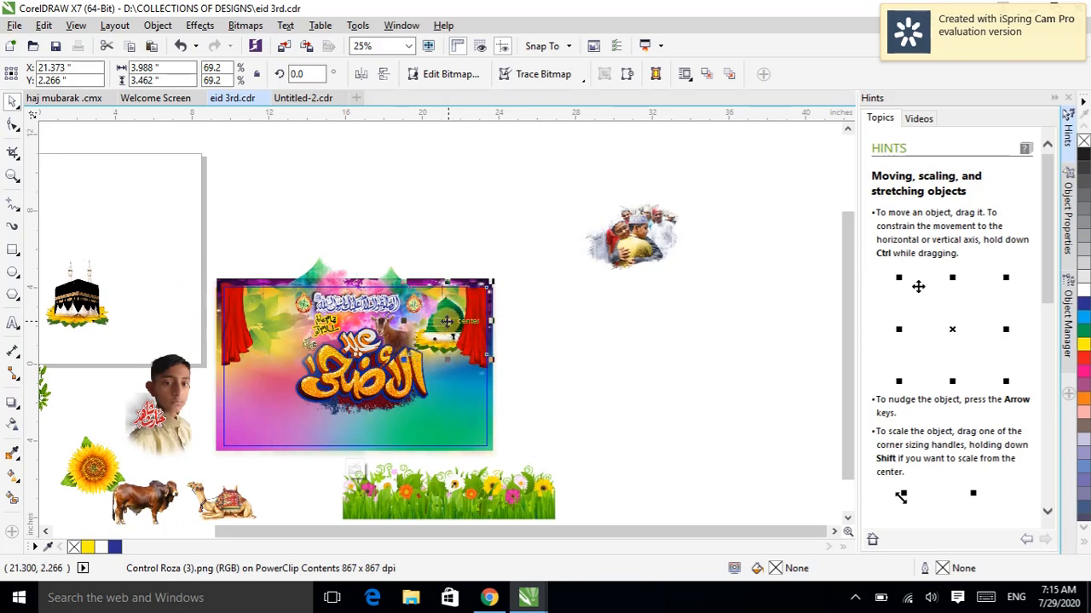
drag(447, 320, 266, 322)
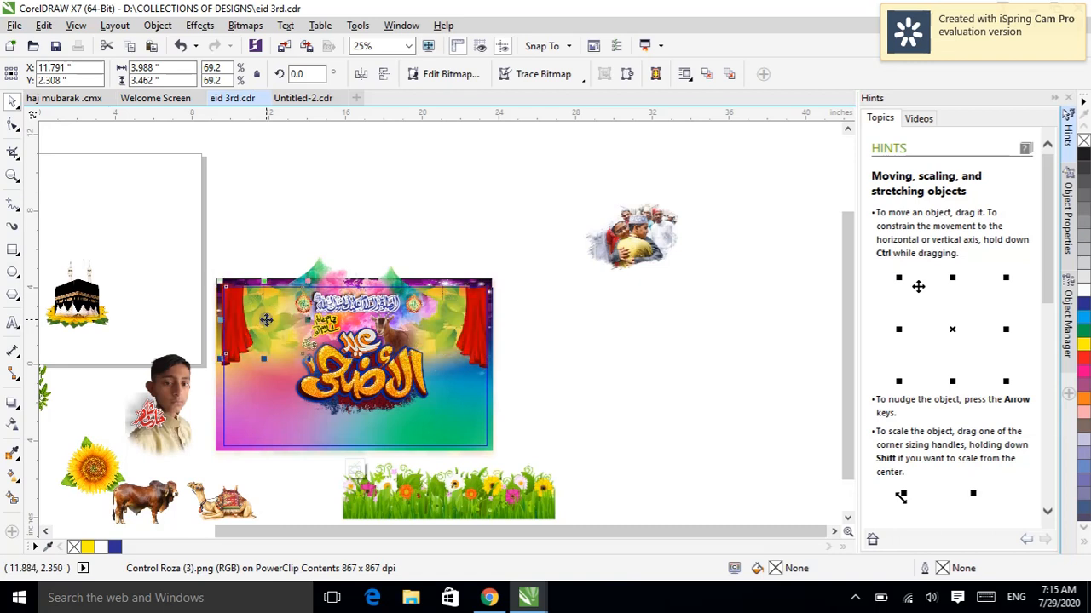
right_click(266, 319)
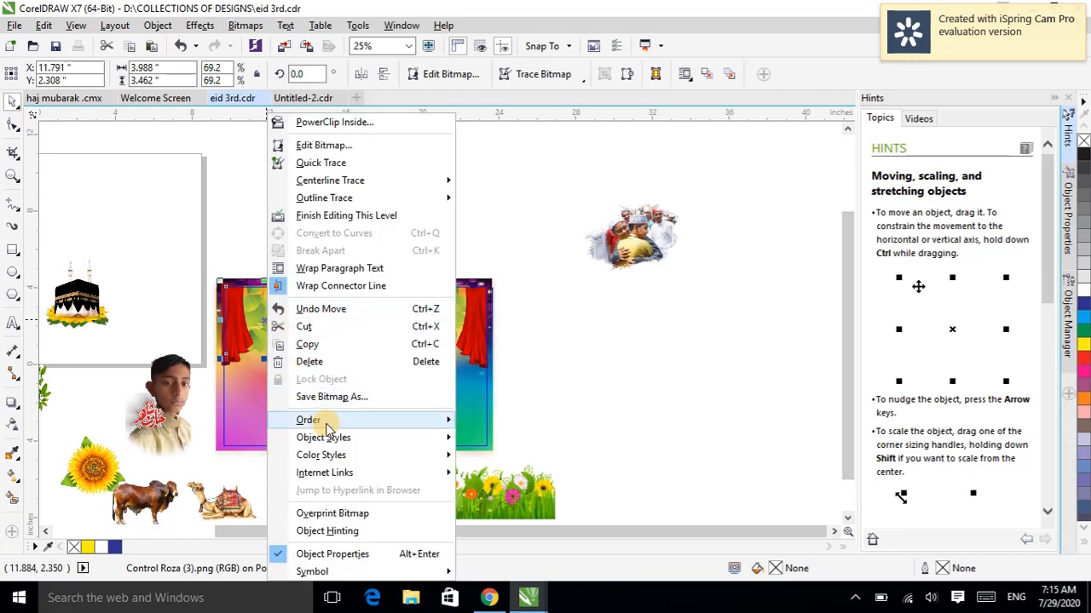
mouse_move(341, 422)
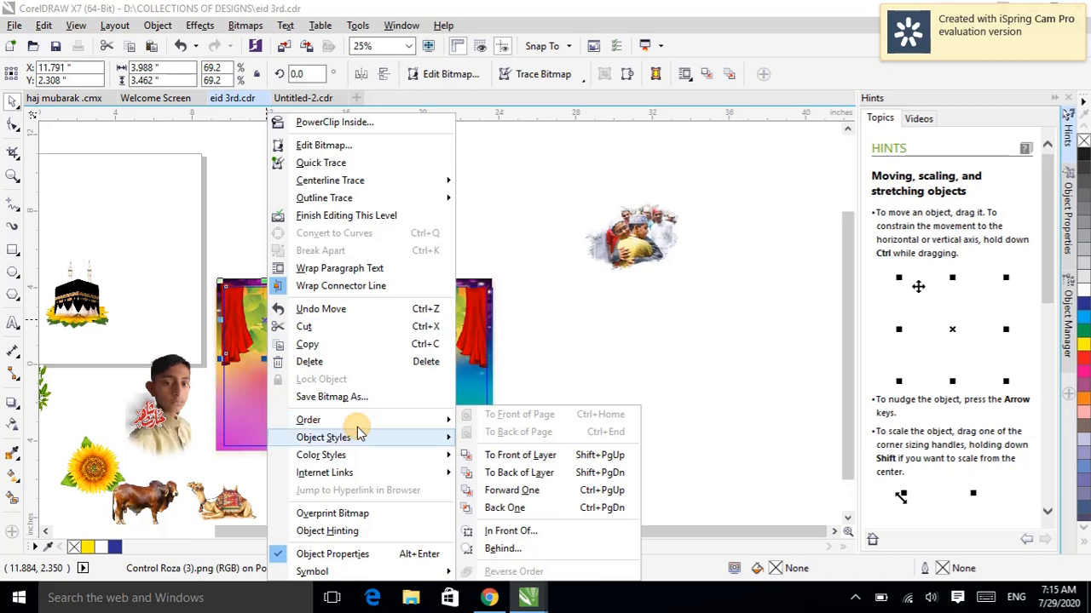
click(541, 462)
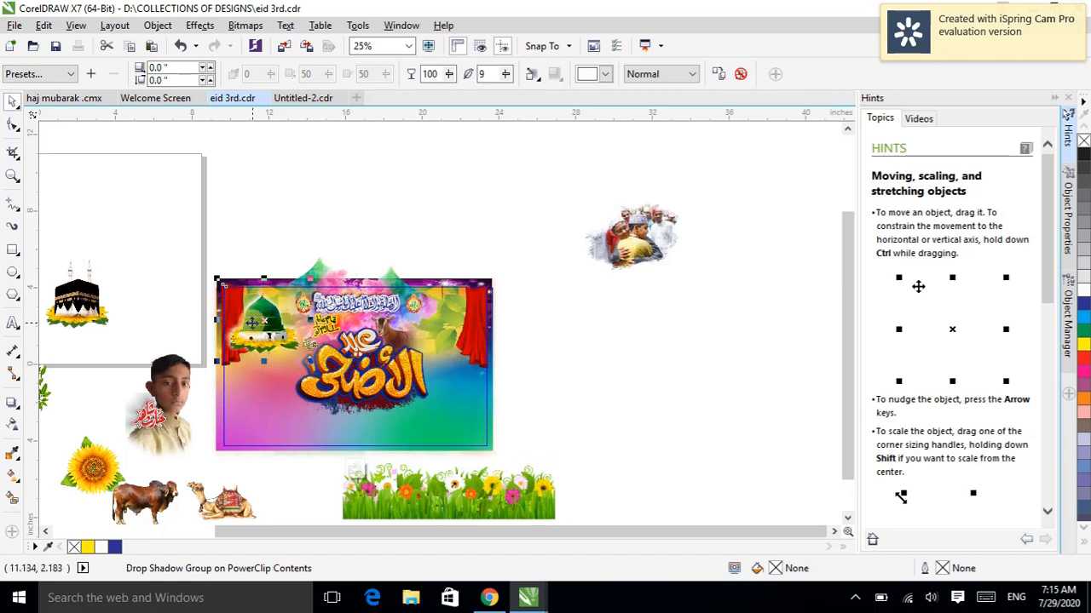
- Place the Kaaba image beside the banner's right curtain, opposite the green dome, and bring it to the front of the layer
click(72, 300)
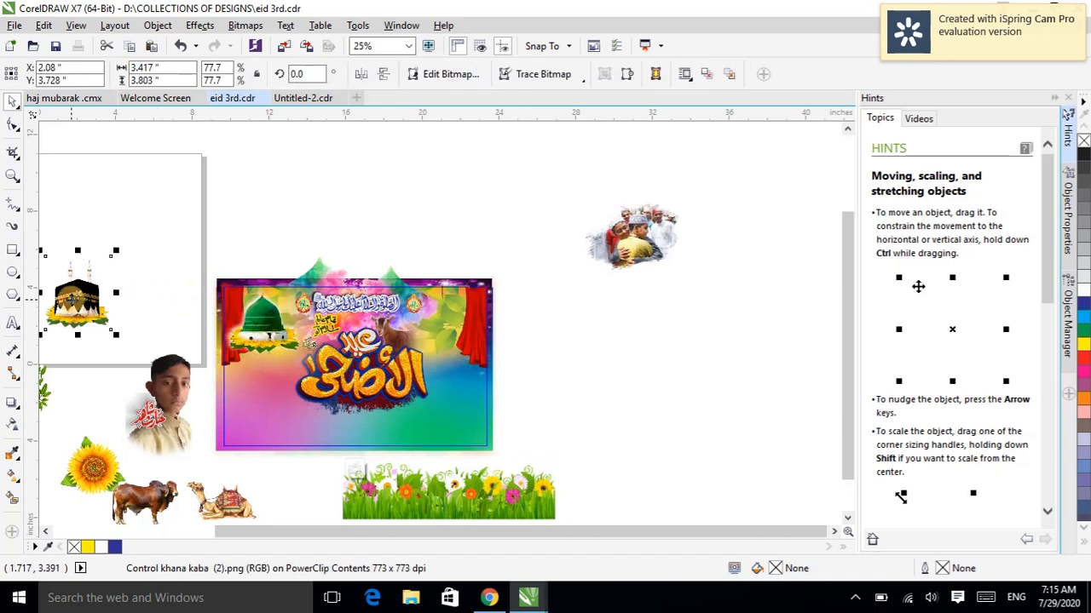
drag(73, 300, 436, 321)
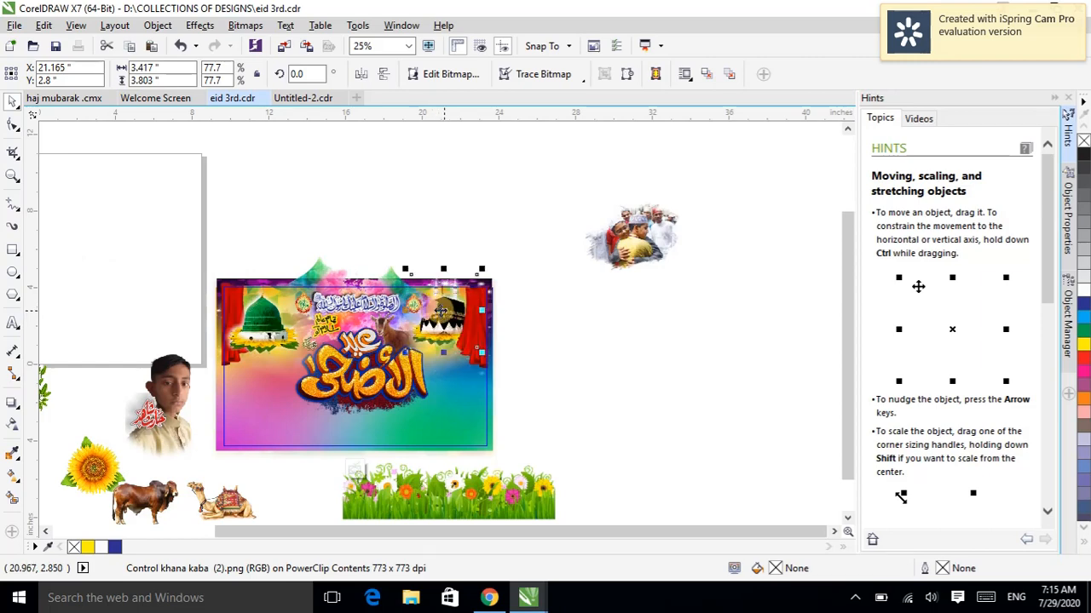
right_click(441, 312)
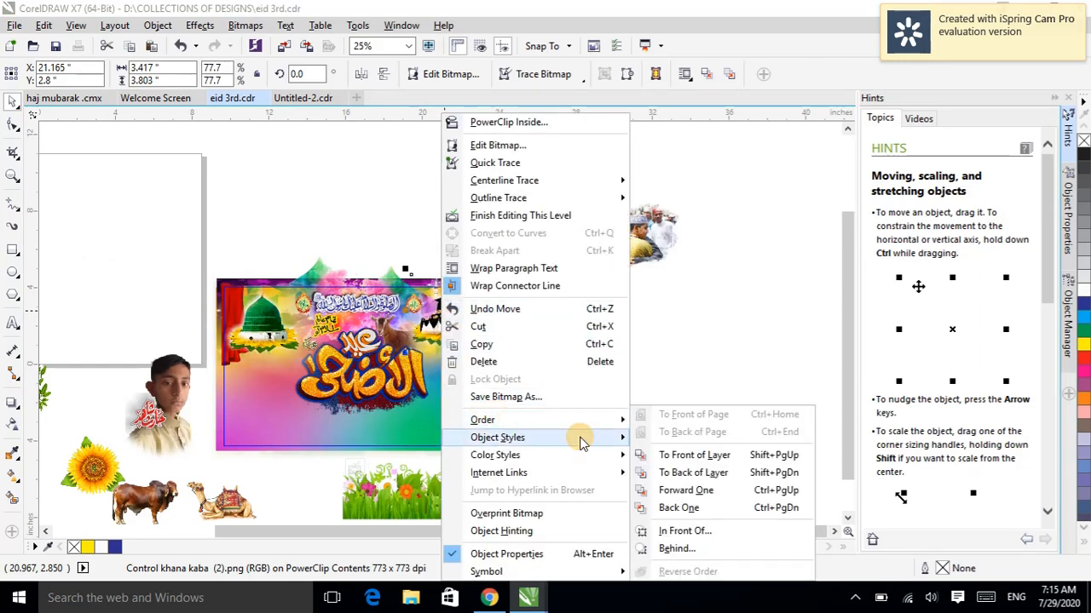
click(673, 455)
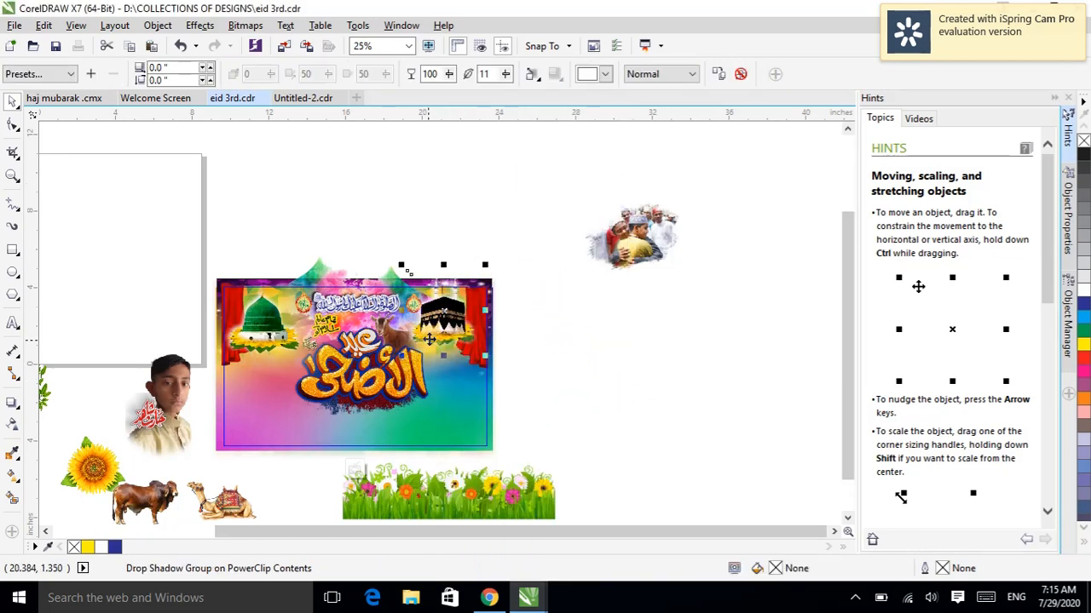
drag(444, 311, 449, 317)
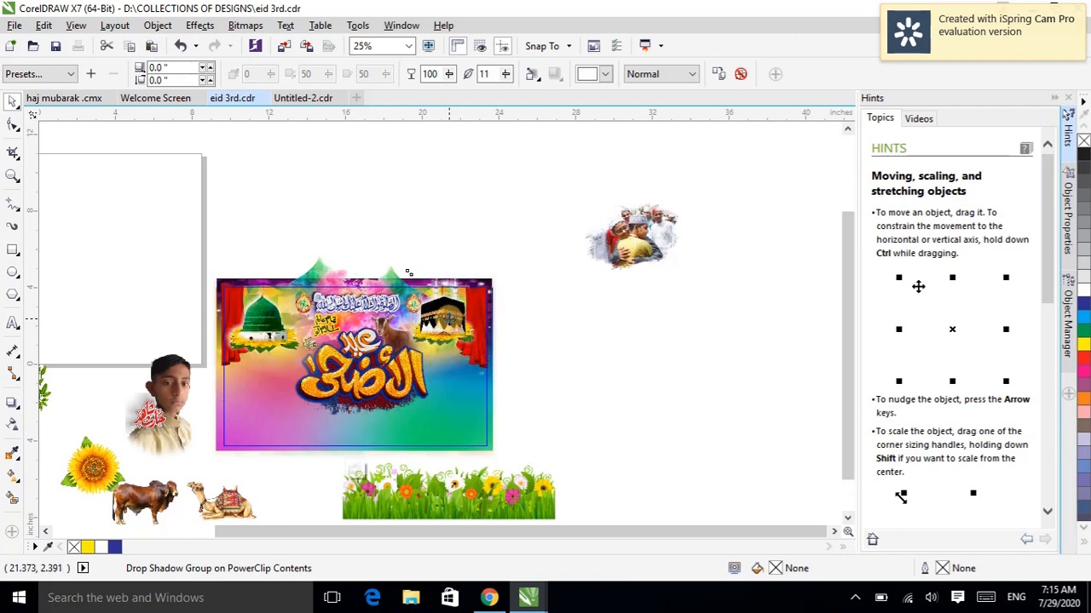
click(463, 227)
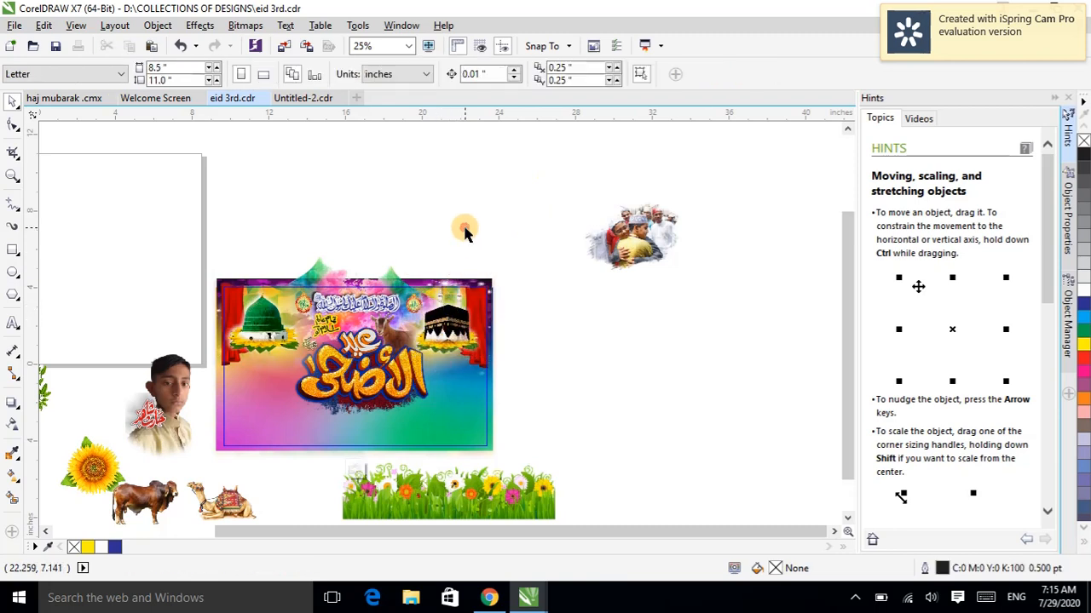
- Place the photo of the embracing men below the Kaaba, at the banner's right edge beside the title
click(641, 245)
drag(640, 249, 464, 397)
drag(465, 396, 466, 405)
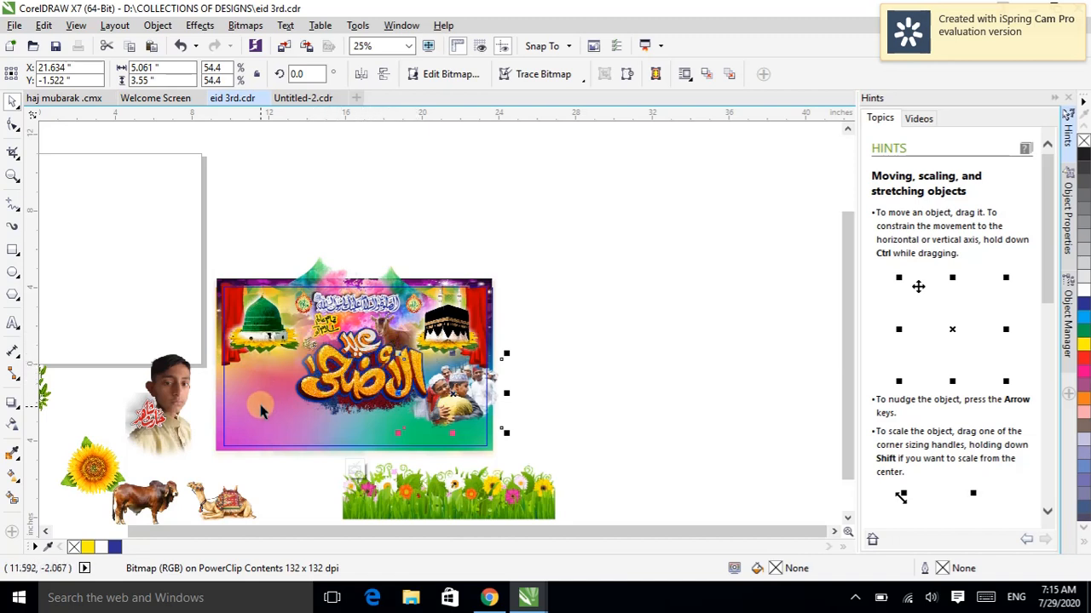
- Place the sunflower group on the banner's lower corners and the flowering grass strip along the lower edge between the sunflowers
click(482, 488)
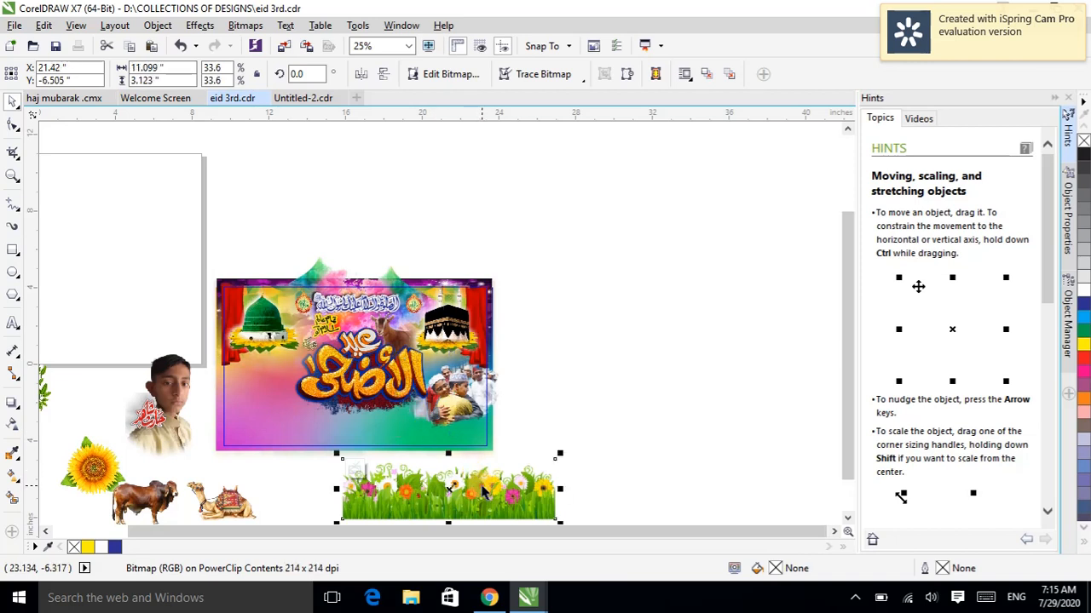
drag(81, 473, 471, 440)
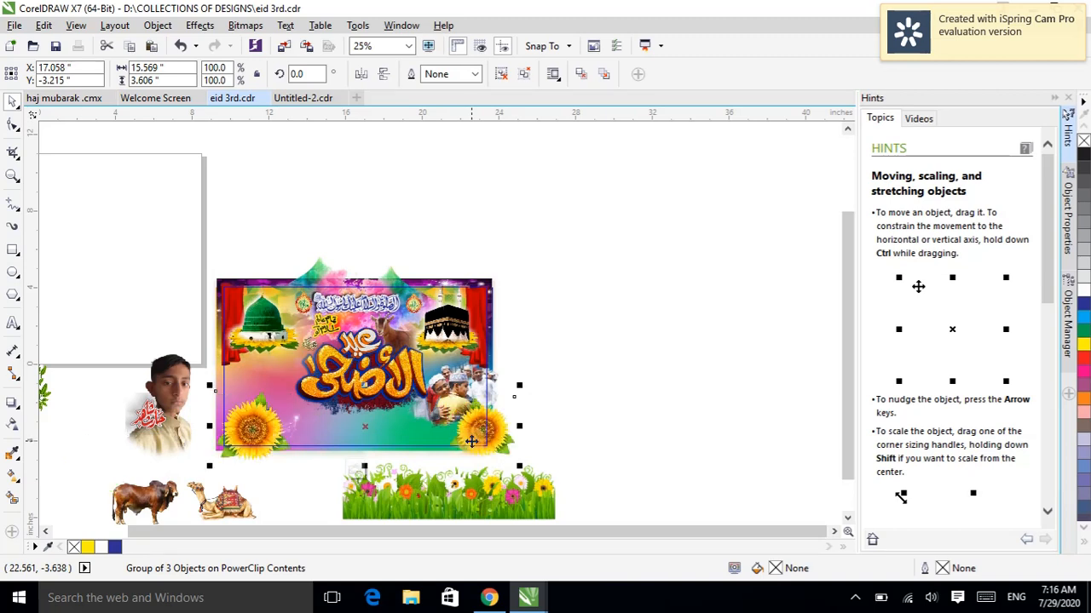
drag(476, 433, 470, 435)
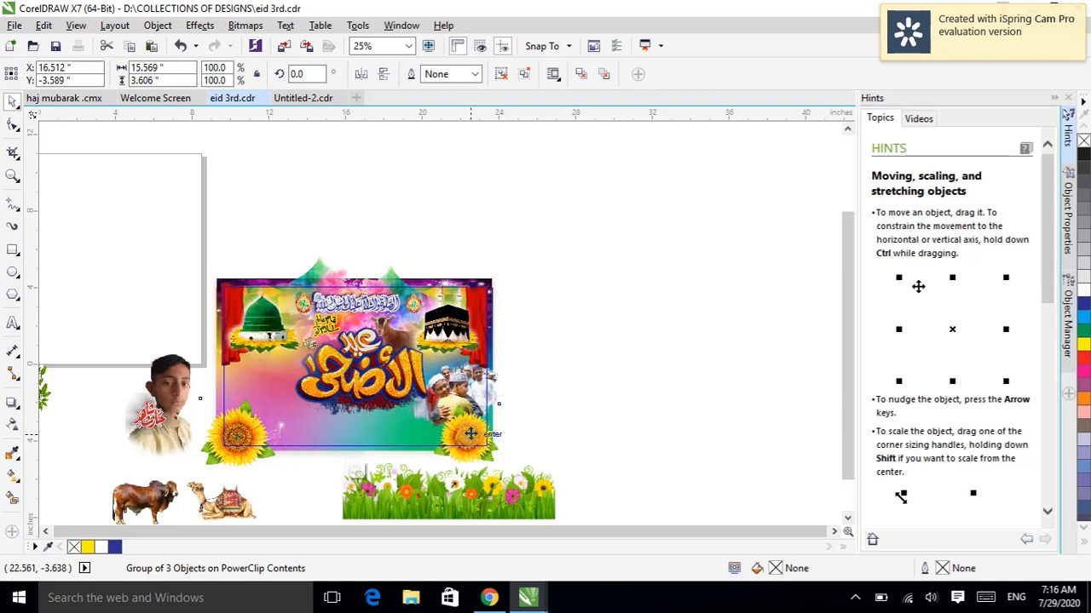
click(496, 501)
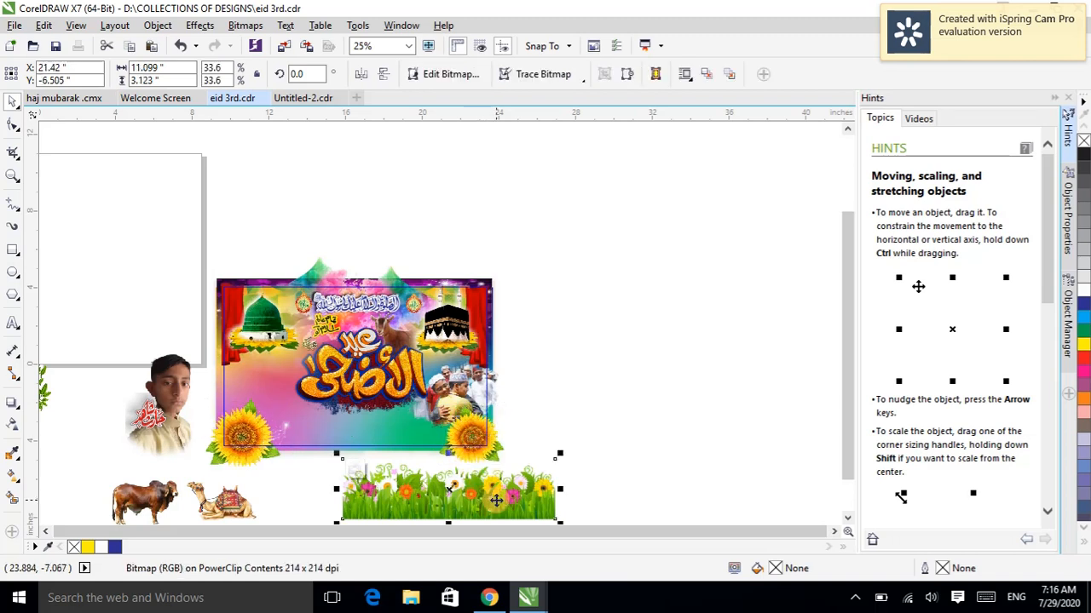
drag(496, 501, 403, 438)
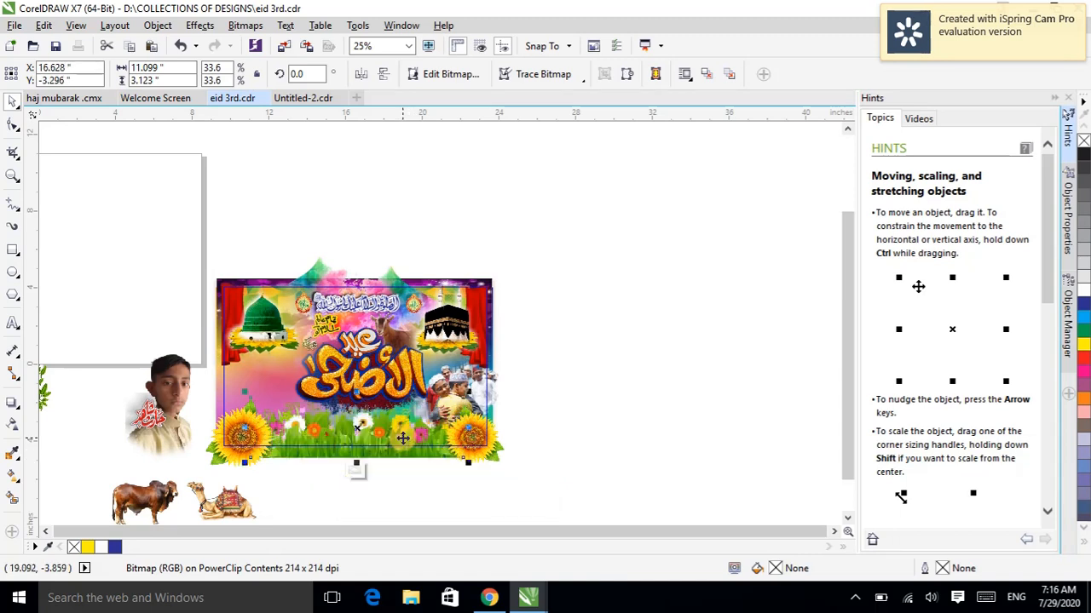
- Place the cow and camel group on the grass strip, and the leaf branch along the banner's left edge above the sunflower
click(208, 506)
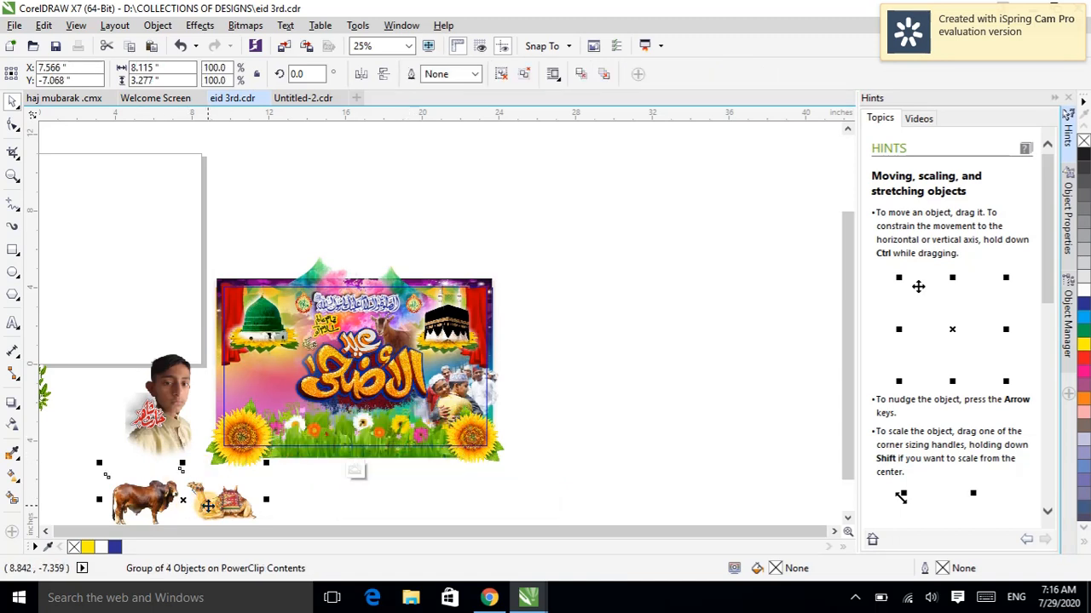
drag(208, 506, 378, 440)
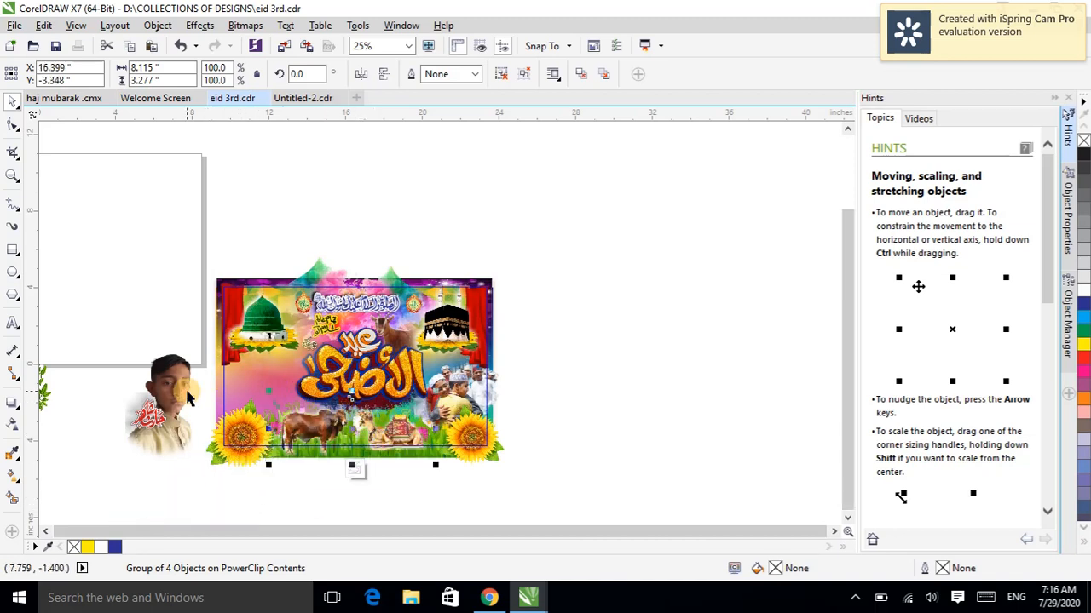
click(121, 316)
click(41, 392)
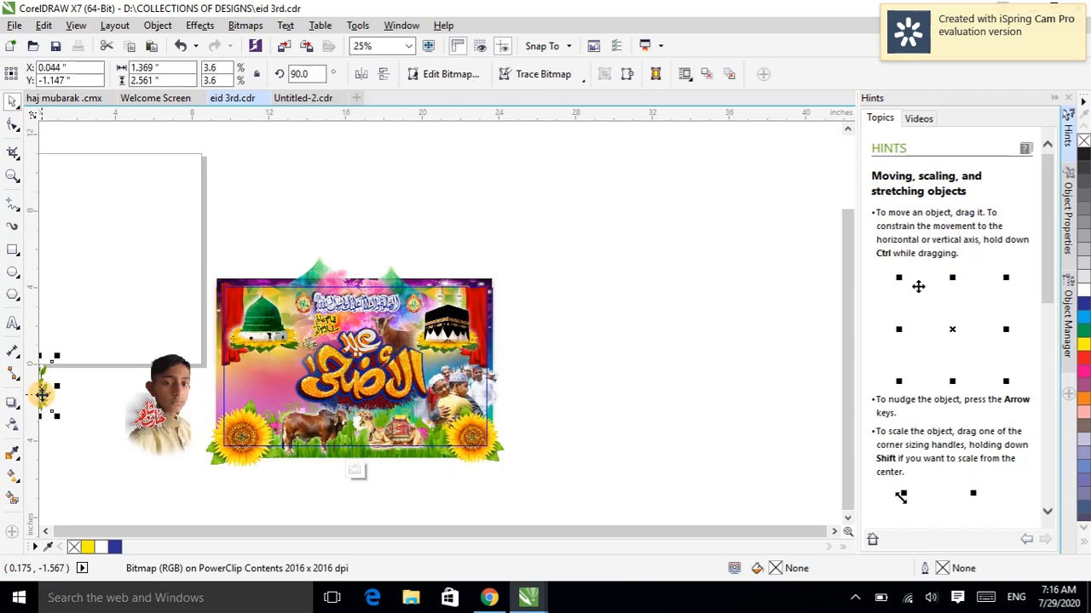
drag(41, 393, 278, 381)
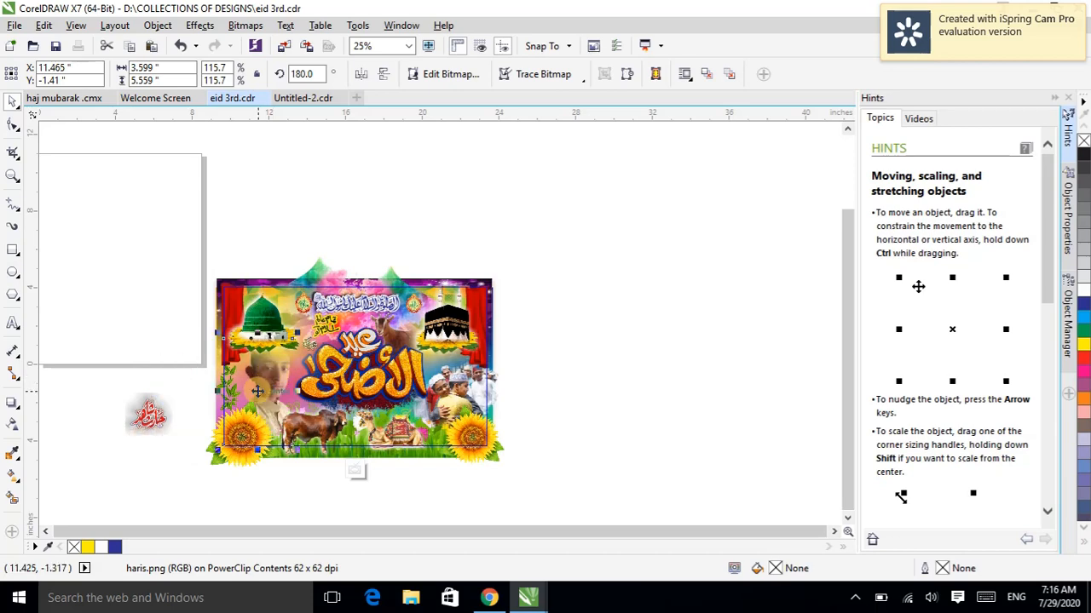
- Bring the boy's photo on the banner's left side to the front of the layer
right_click(257, 393)
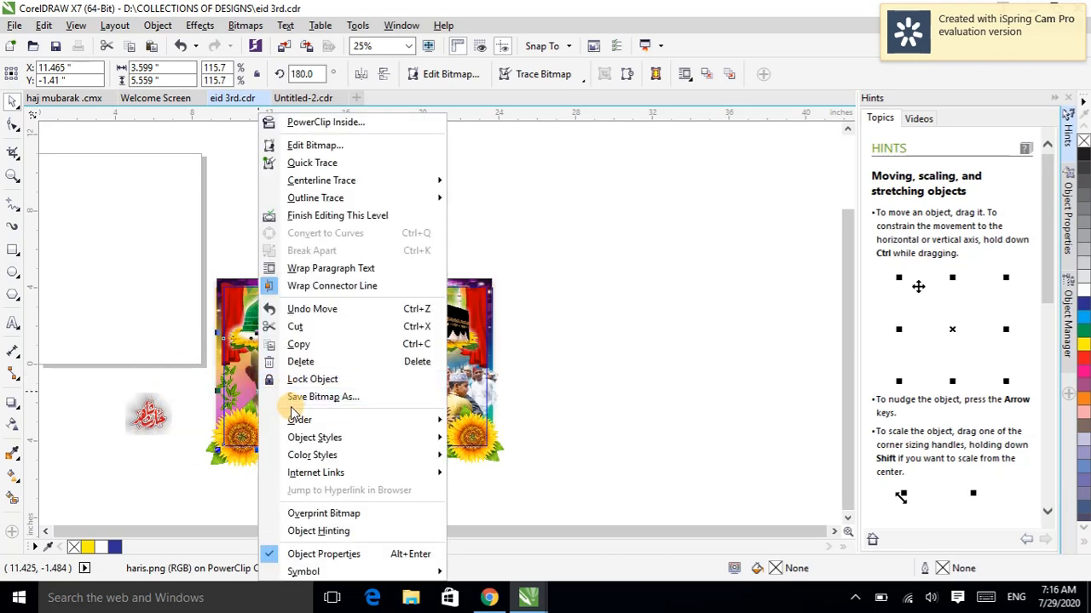
mouse_move(454, 421)
click(533, 455)
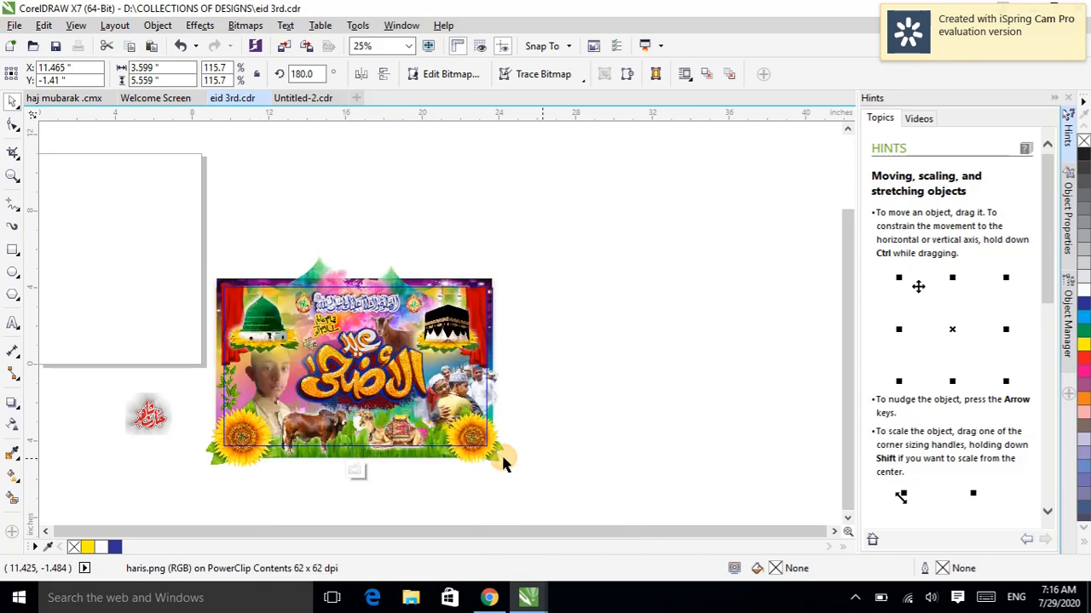
- Place the red name calligraphy over the lower part of the boy's photo and bring it to the front of the layer
click(146, 412)
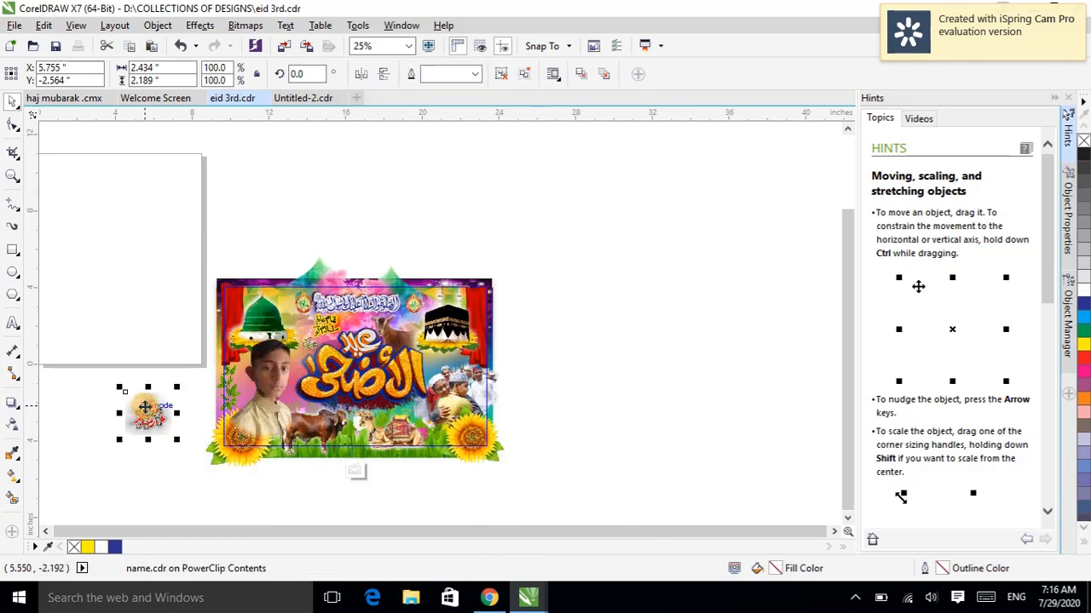
drag(146, 412, 259, 412)
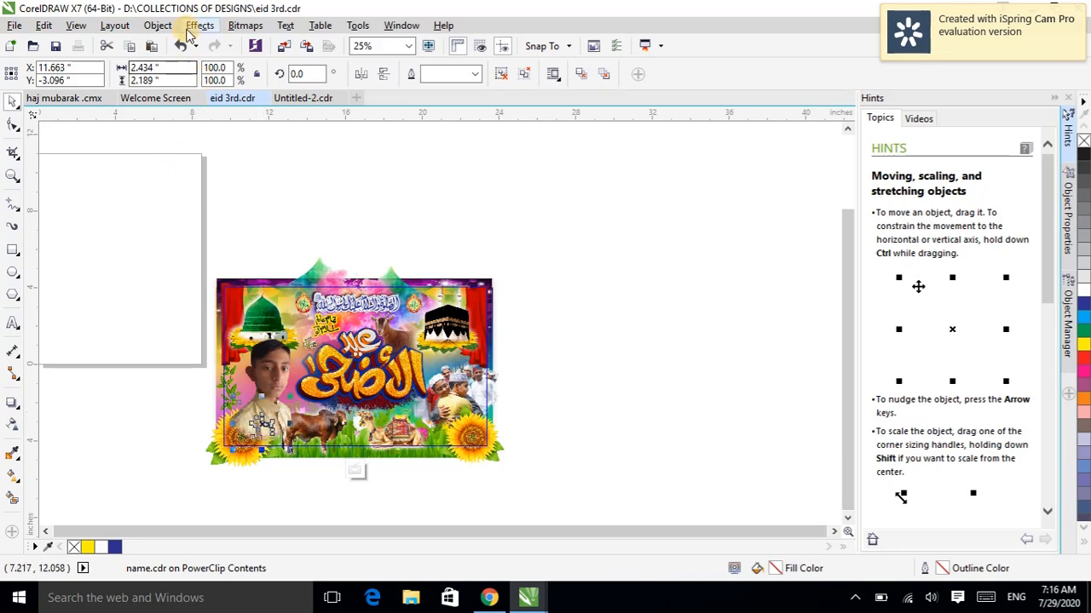
click(155, 25)
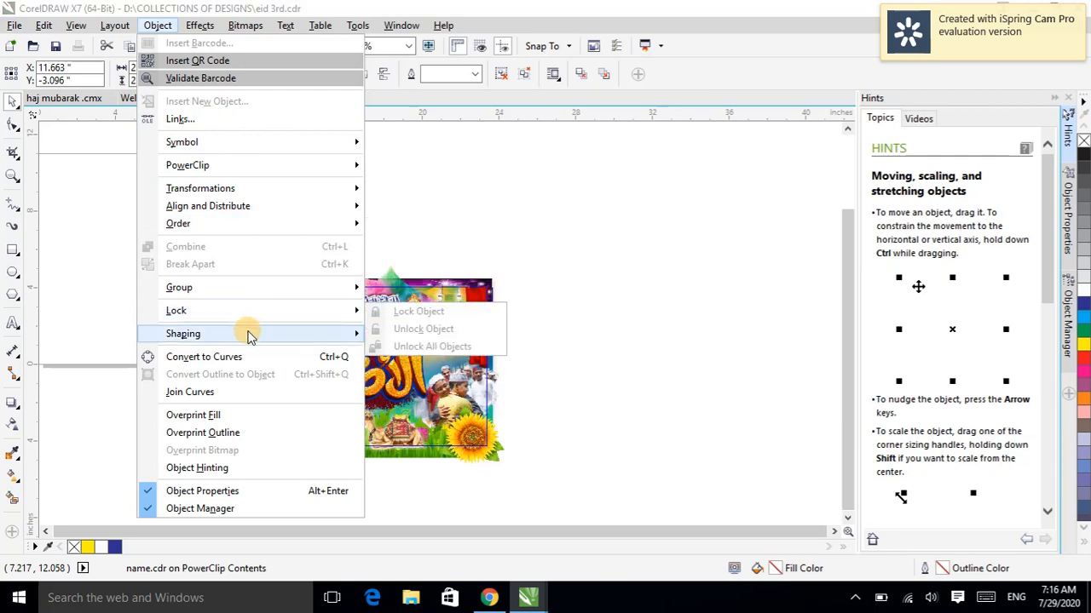
mouse_move(244, 224)
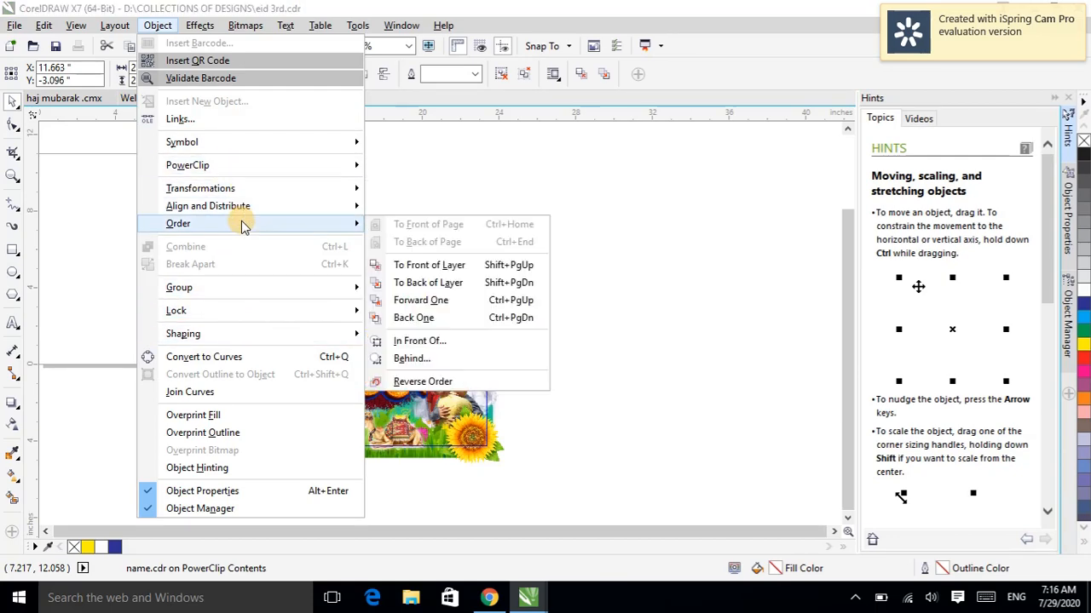
click(374, 265)
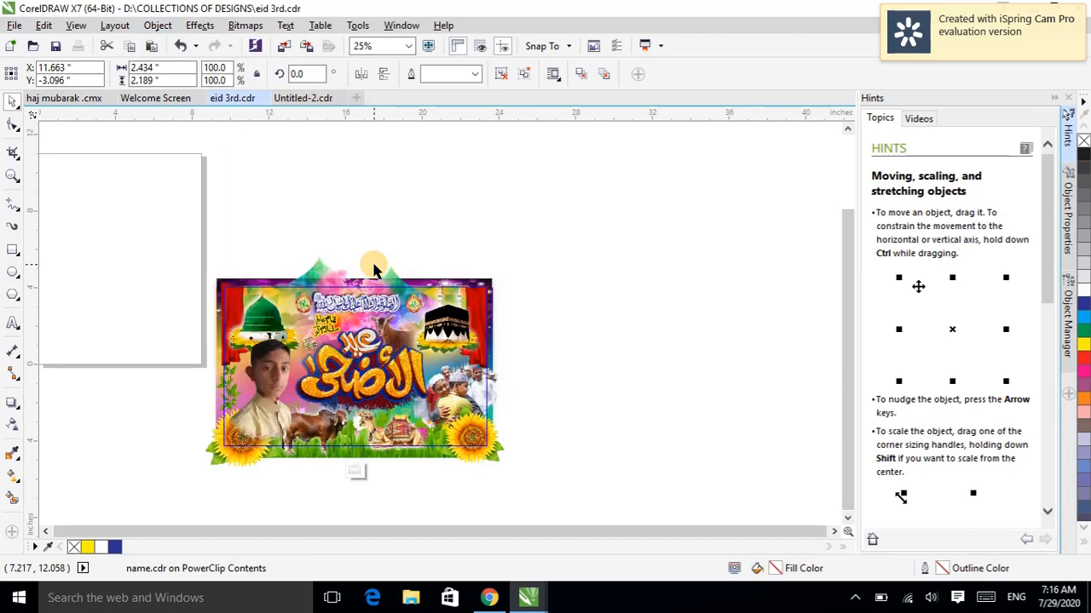
click(391, 208)
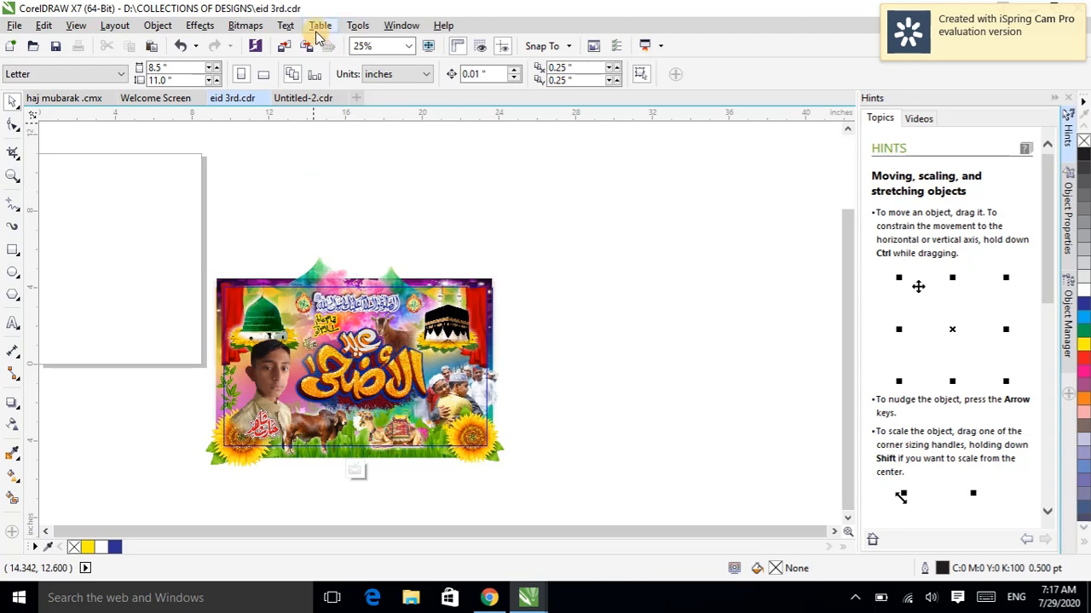
- Shift the boy's photo slightly left and down, closer to the leaf branch and the left sunflower
click(12, 176)
drag(207, 257, 560, 492)
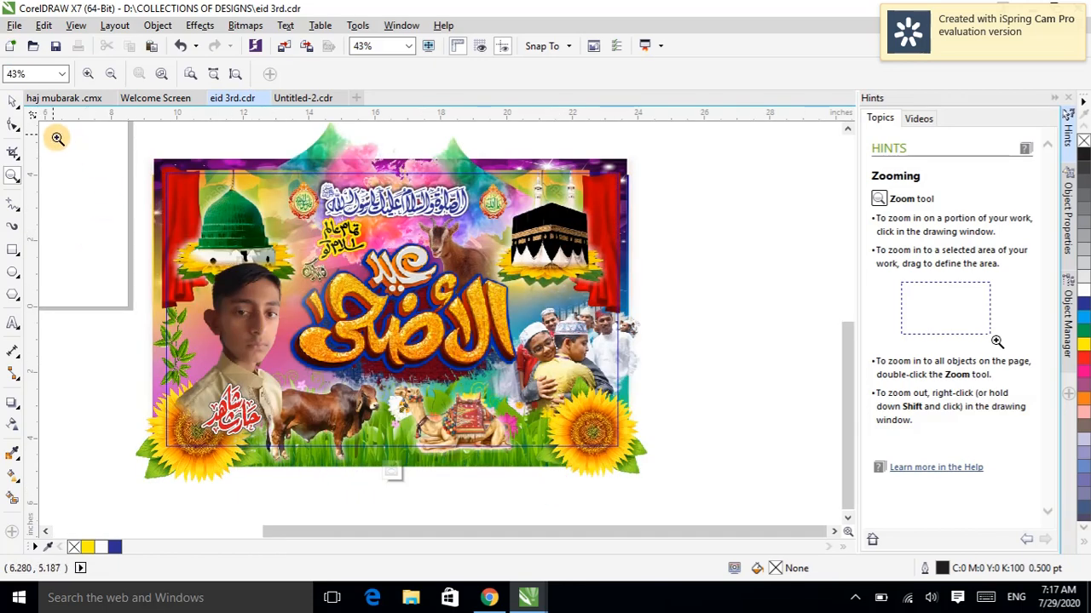
click(16, 109)
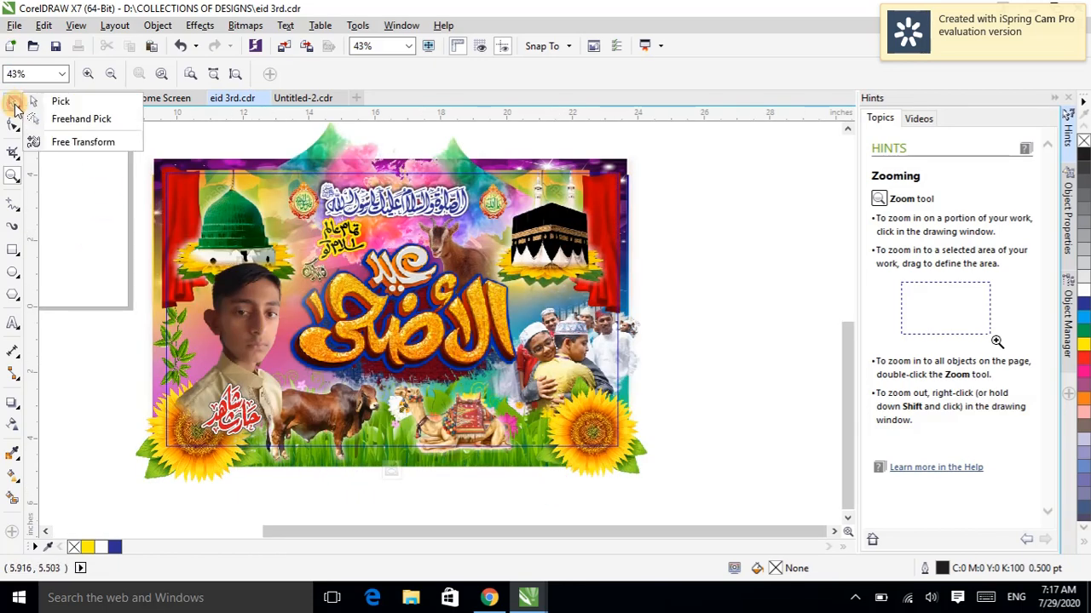
click(53, 100)
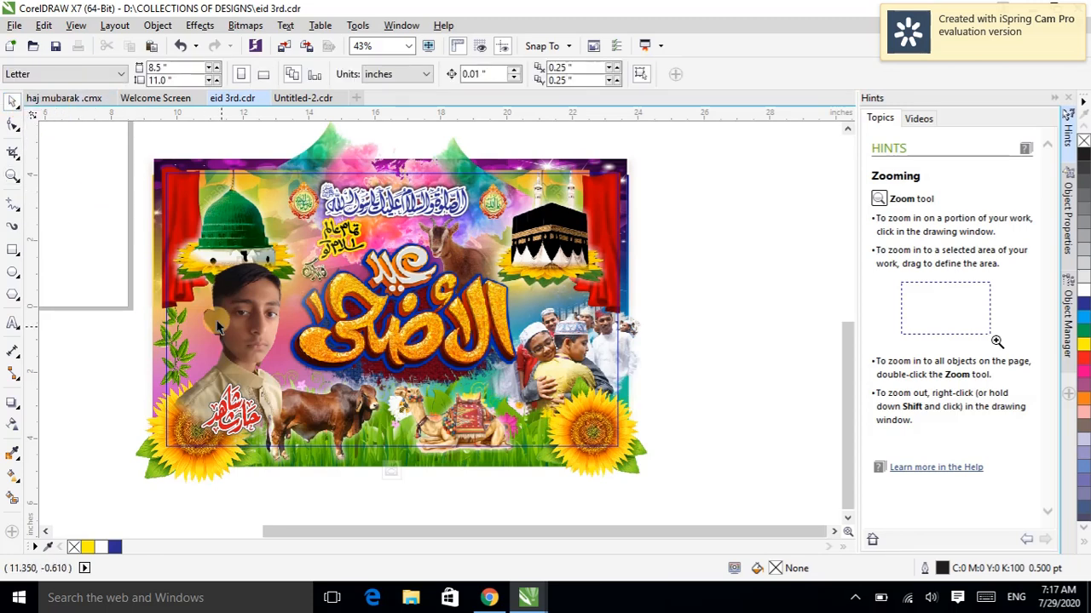
click(260, 311)
drag(259, 312, 244, 313)
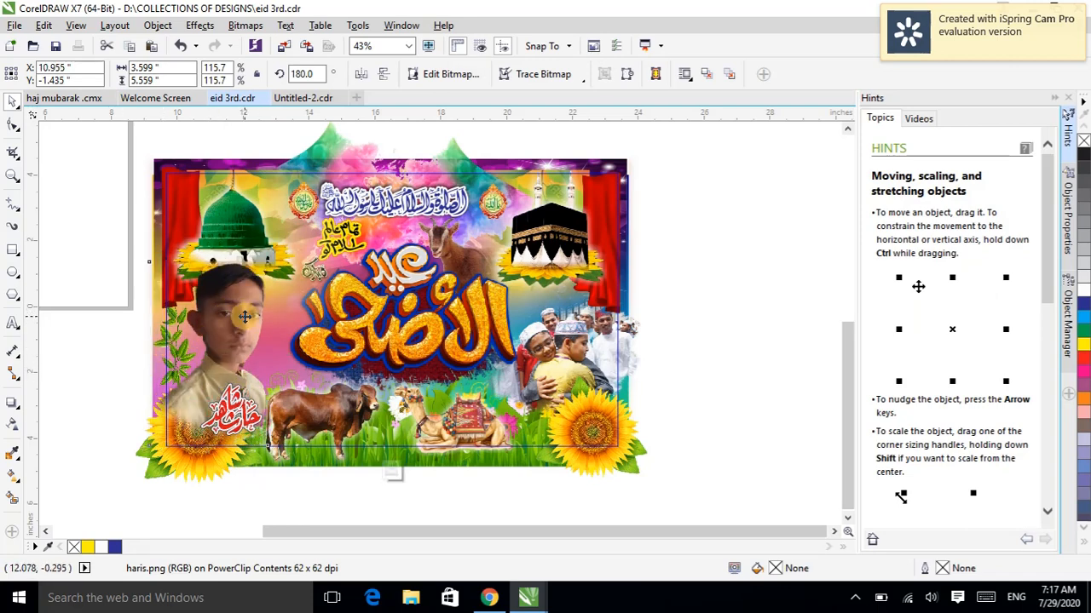
drag(244, 317, 242, 330)
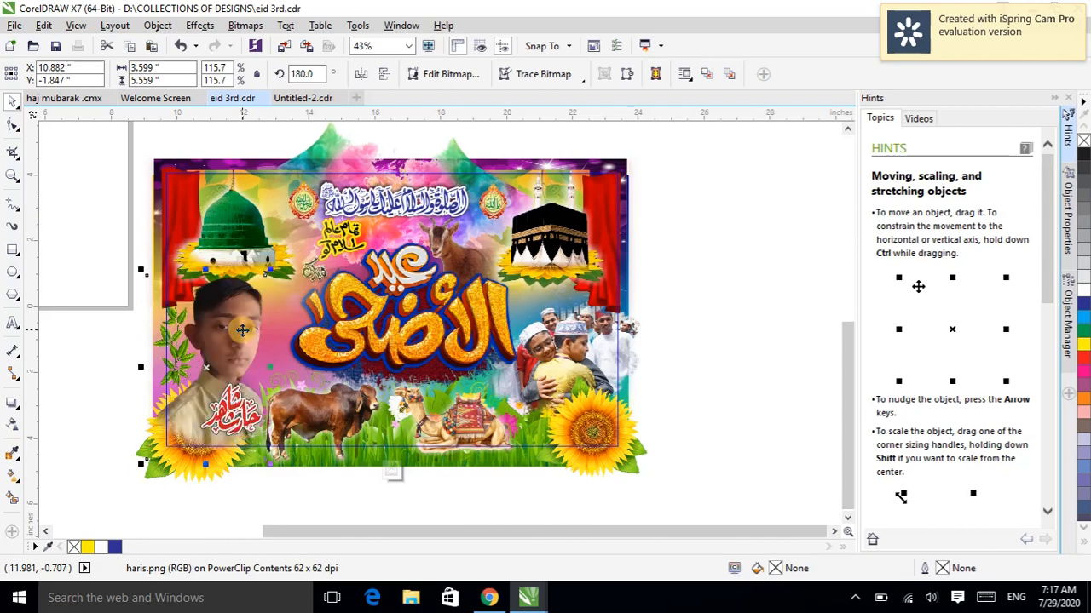
- Shift the red name calligraphy slightly left and down to line up with the boy's photo
click(236, 426)
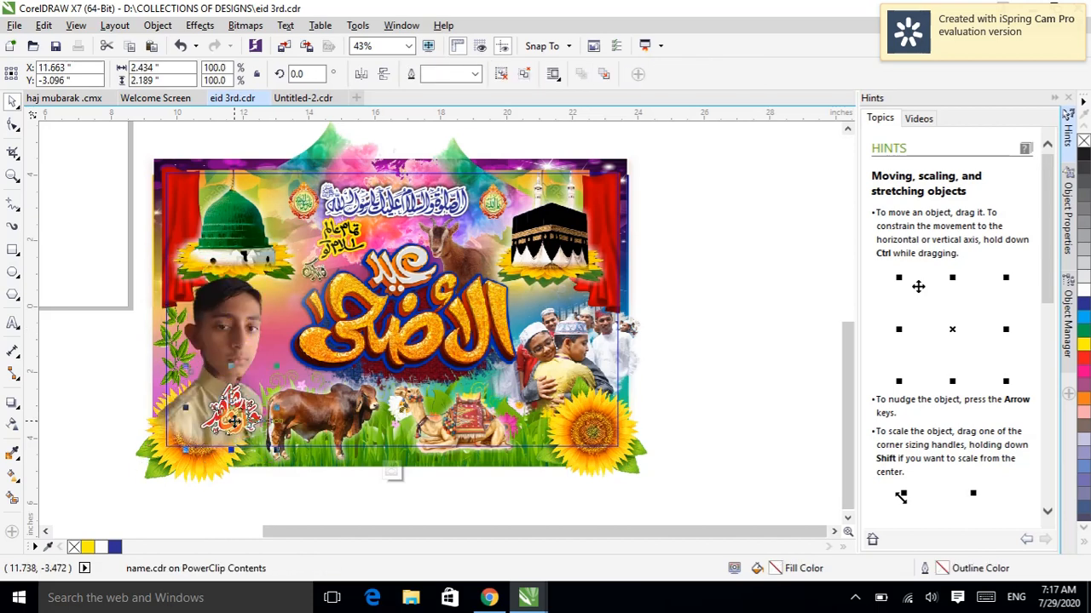
drag(235, 421, 225, 427)
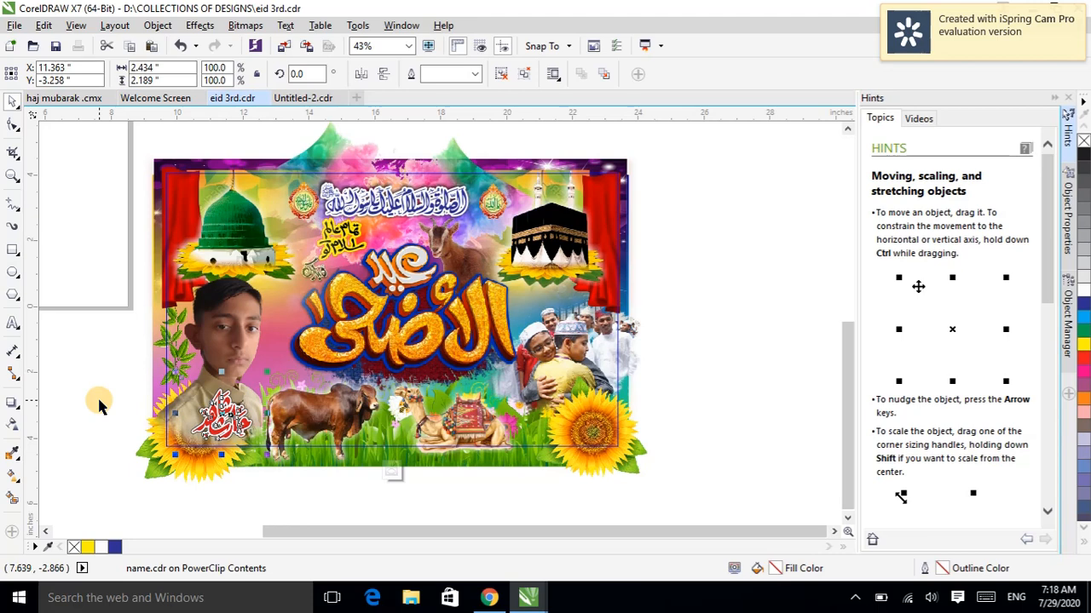
click(410, 337)
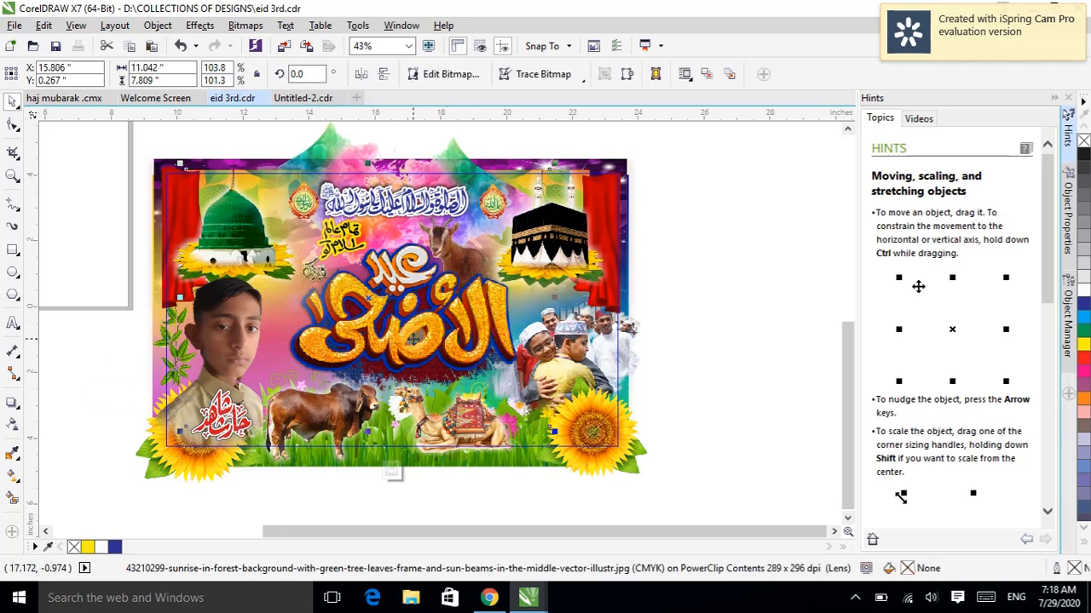
click(705, 216)
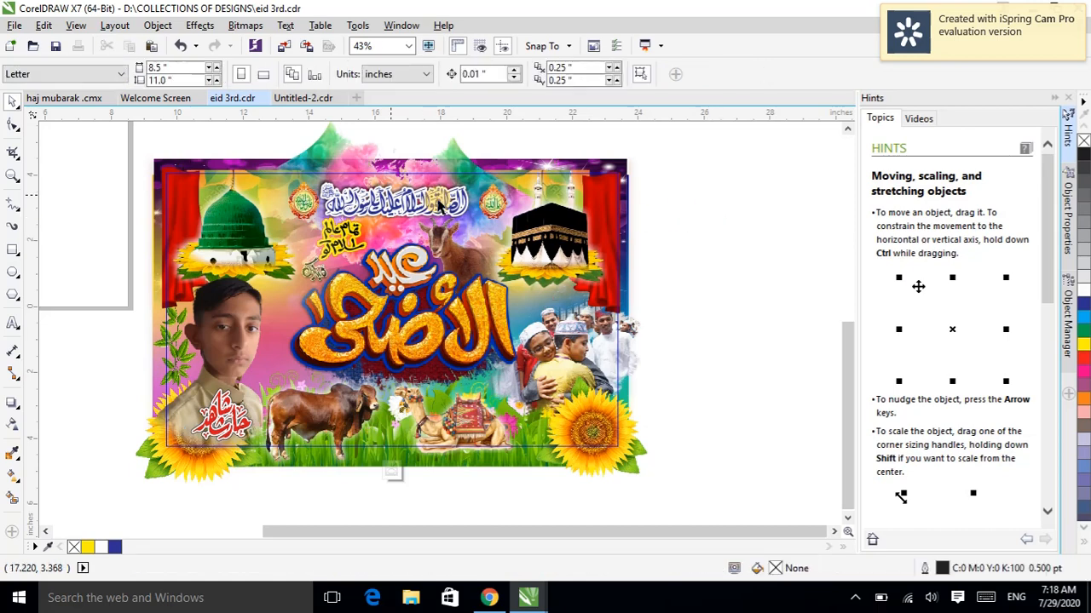